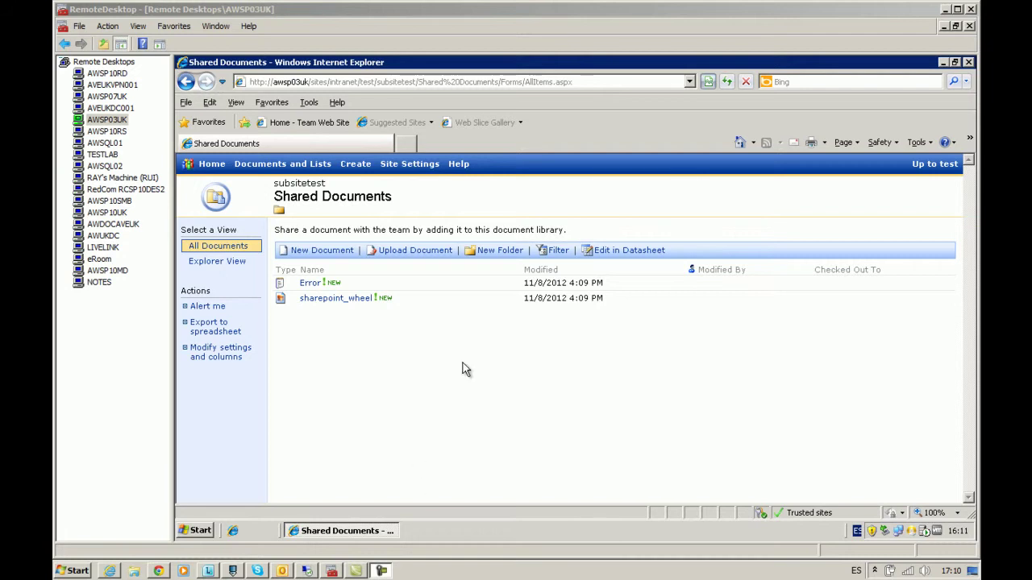
Select the web address in the SharePoint 2003 browser through intranet/test/subsitetest
click(604, 81)
click(603, 82)
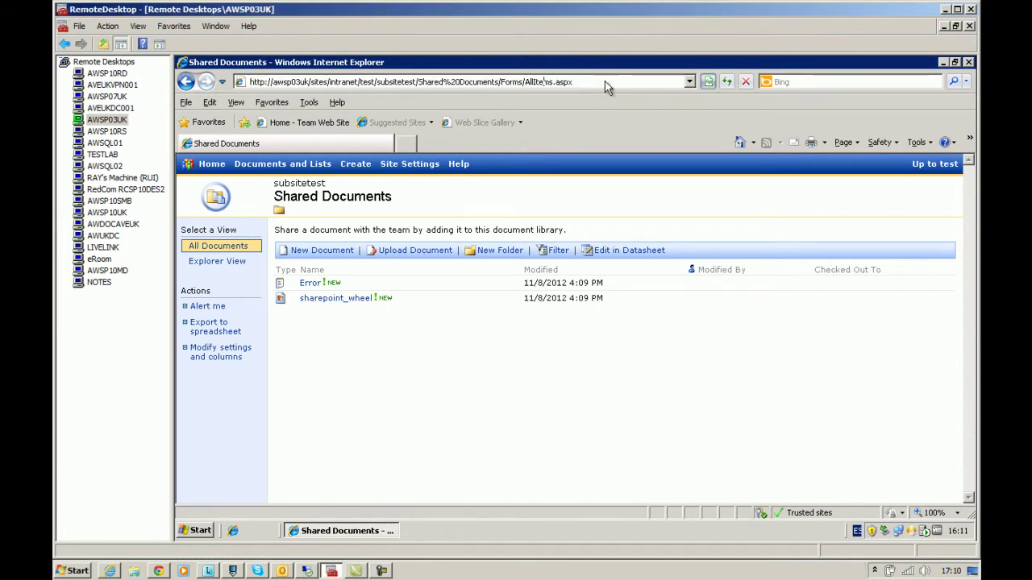
key(shift+Right)
key(shift+Right)
key(shift+Right)
key(shift+Right)
key(shift+Right)
key(shift+Right)
key(shift+Right)
key(shift+Right)
key(shift+Right)
key(shift+Right)
key(shift+Right)
key(shift+Right)
key(shift+Right)
key(shift+Right)
key(shift+Right)
key(shift+Right)
key(shift+Right)
key(shift+Right)
key(shift+Right)
key(shift+Right)
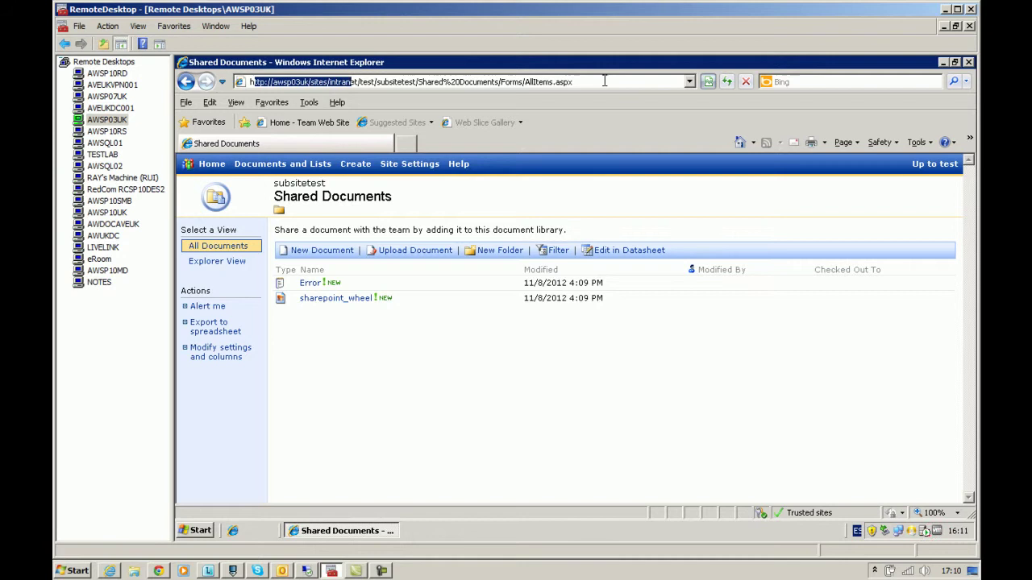
key(shift+Right)
key(shift+Right)
key(shift+Right)
key(shift+Right)
key(shift+Right)
key(shift+Right)
key(shift+Right)
key(shift+Right)
key(shift+Right)
key(shift+Right)
key(shift+Right)
key(shift+Right)
key(shift+Right)
key(shift+Right)
key(shift+Right)
key(shift+Right)
key(shift+Right)
key(shift+Right)
key(shift+Right)
key(shift+Right)
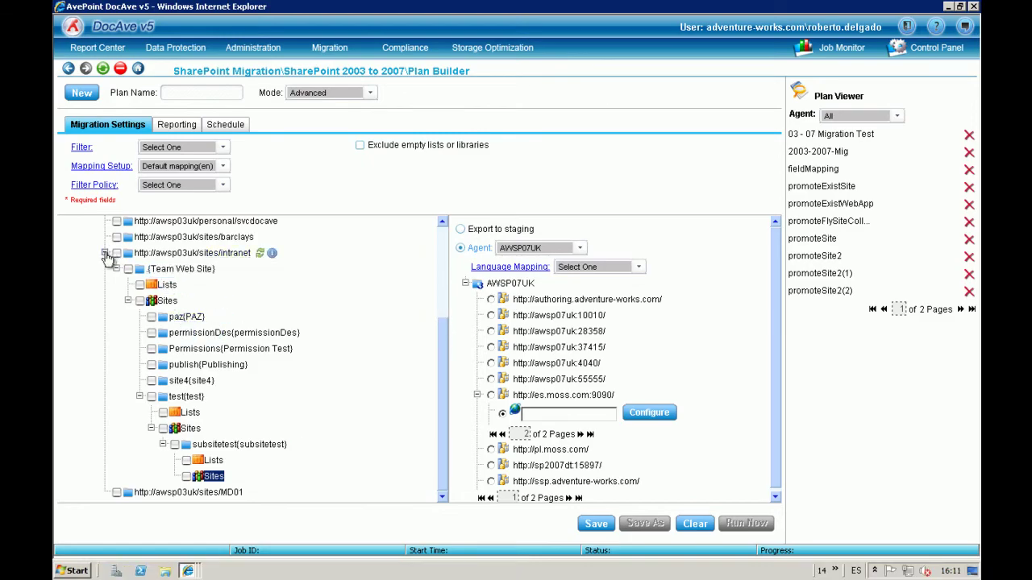
click(105, 254)
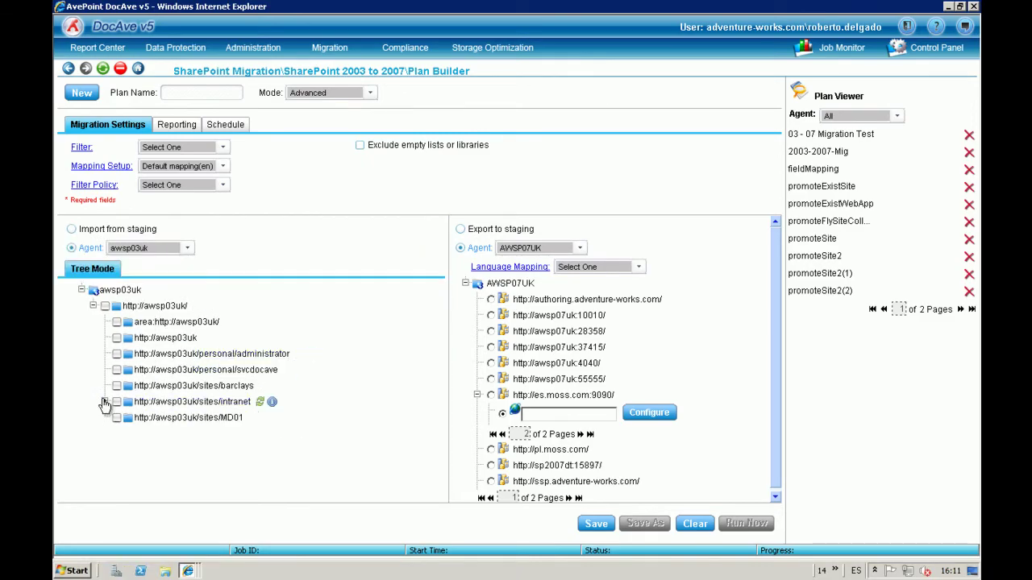
click(105, 405)
scroll(117, 371, down, 3)
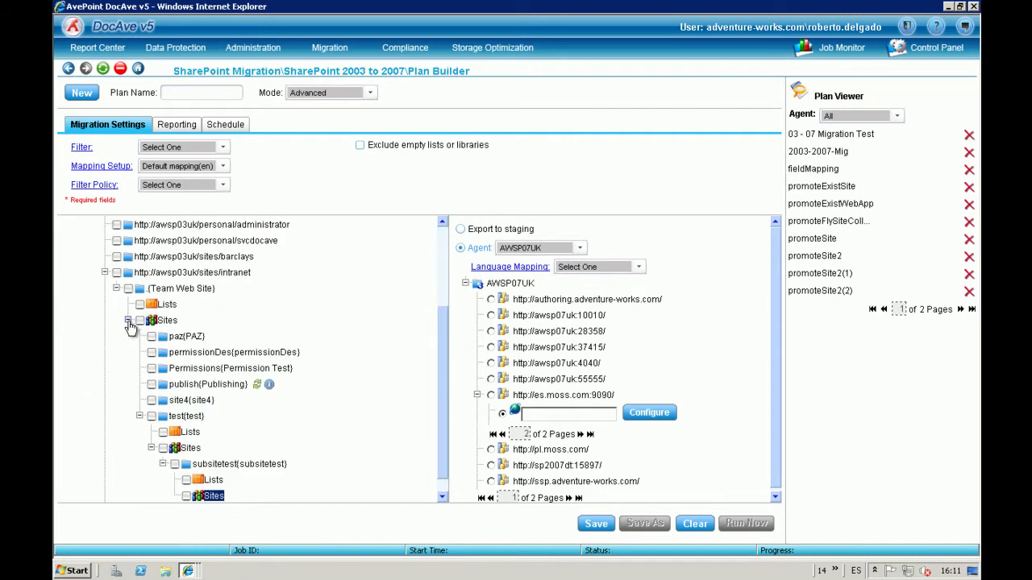
click(128, 322)
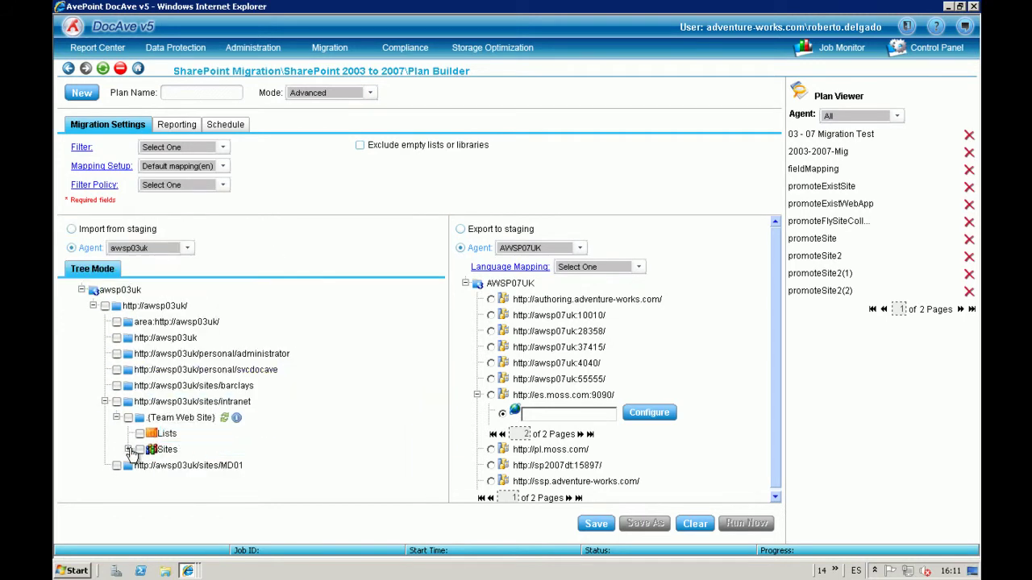
click(128, 449)
click(152, 440)
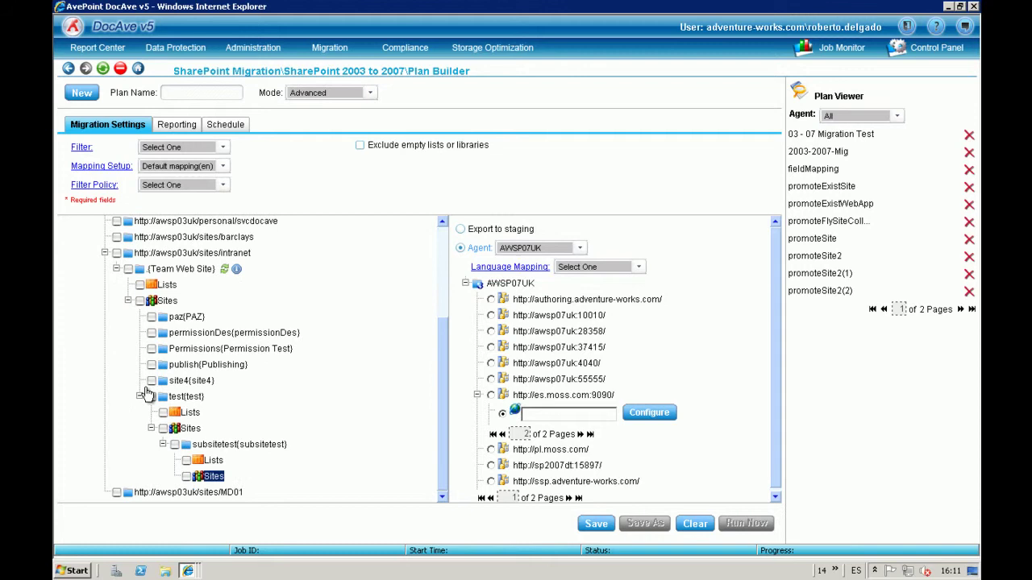
click(143, 396)
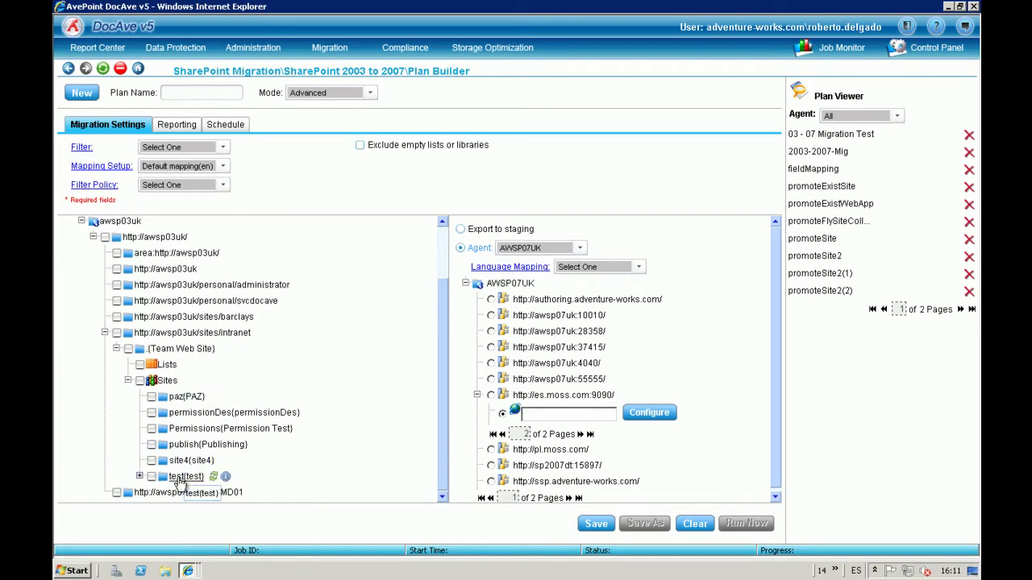
click(140, 476)
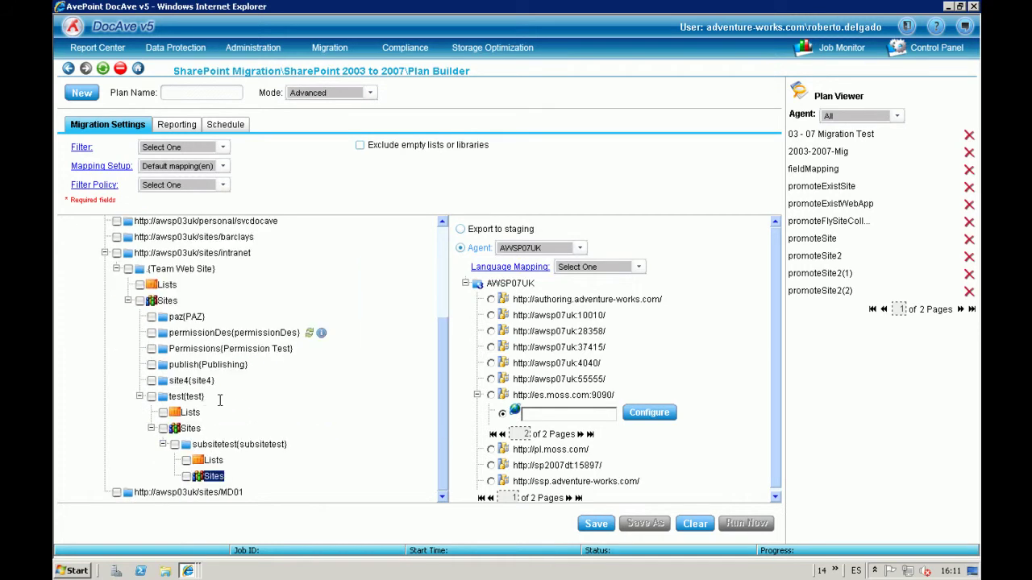
click(163, 444)
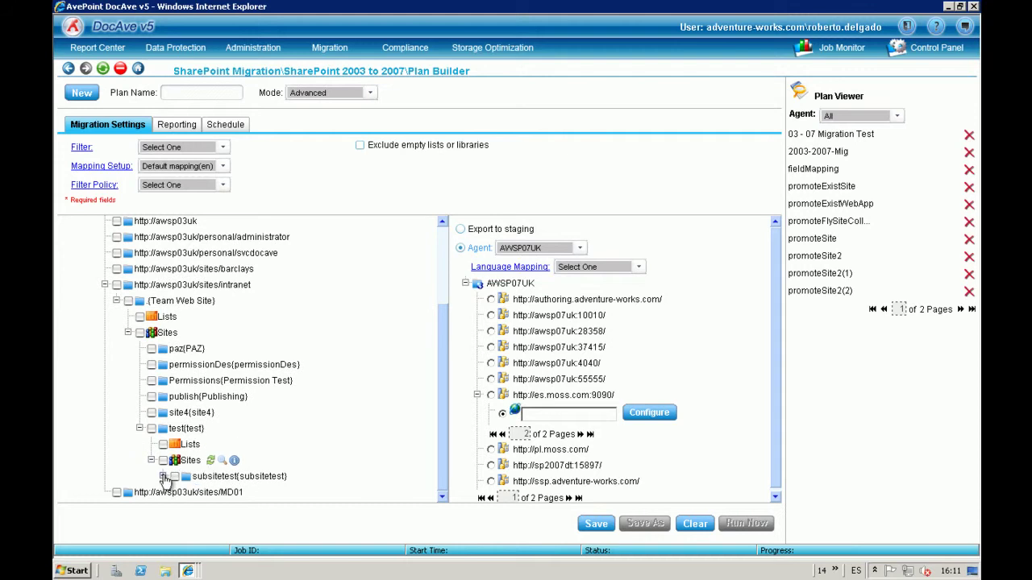
click(163, 476)
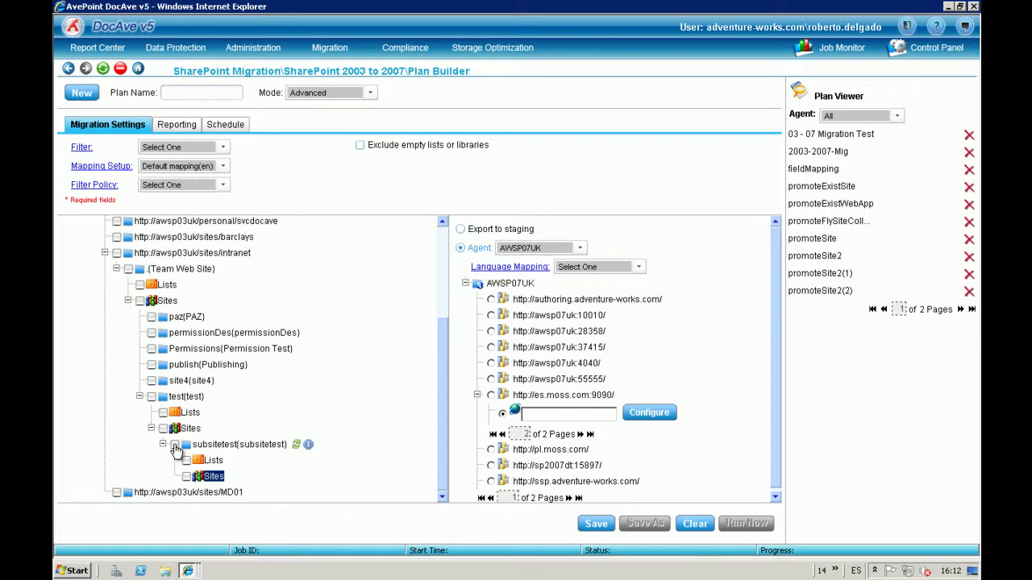
Check subsitetest as the source and target new site collection es.moss.com:9090/sites/2003
click(175, 445)
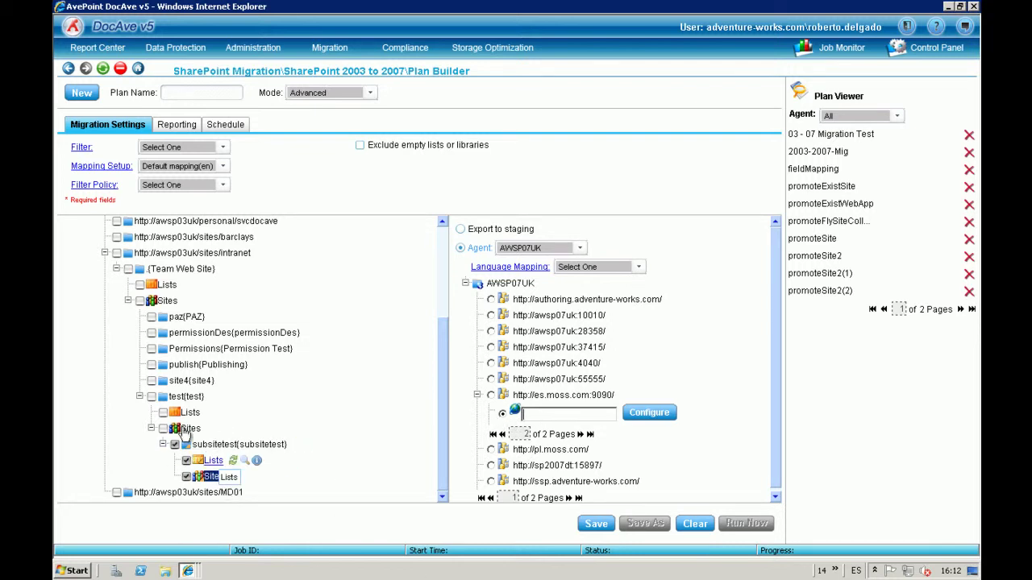
click(547, 414)
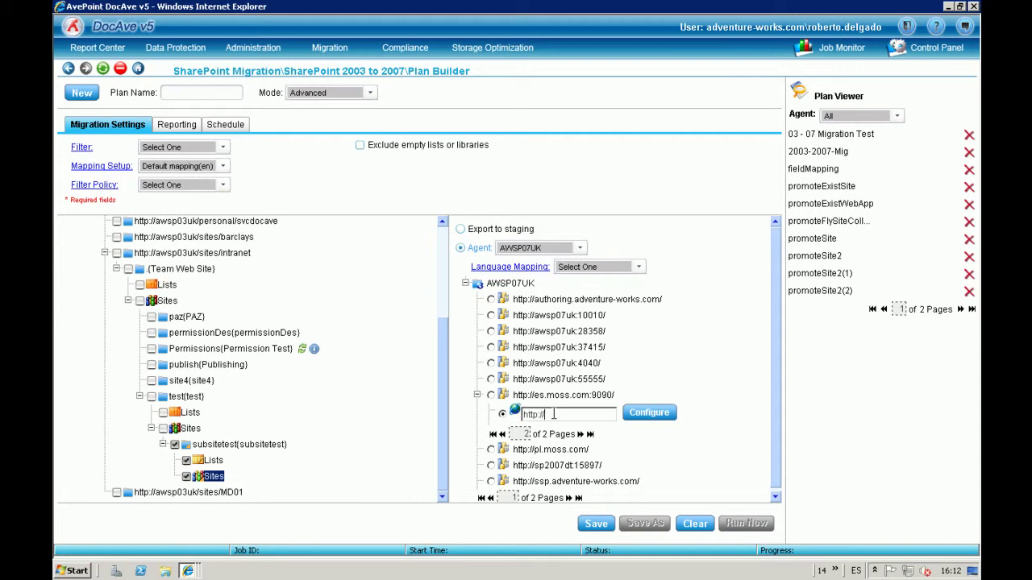
text(es.moss.com:9090/s)
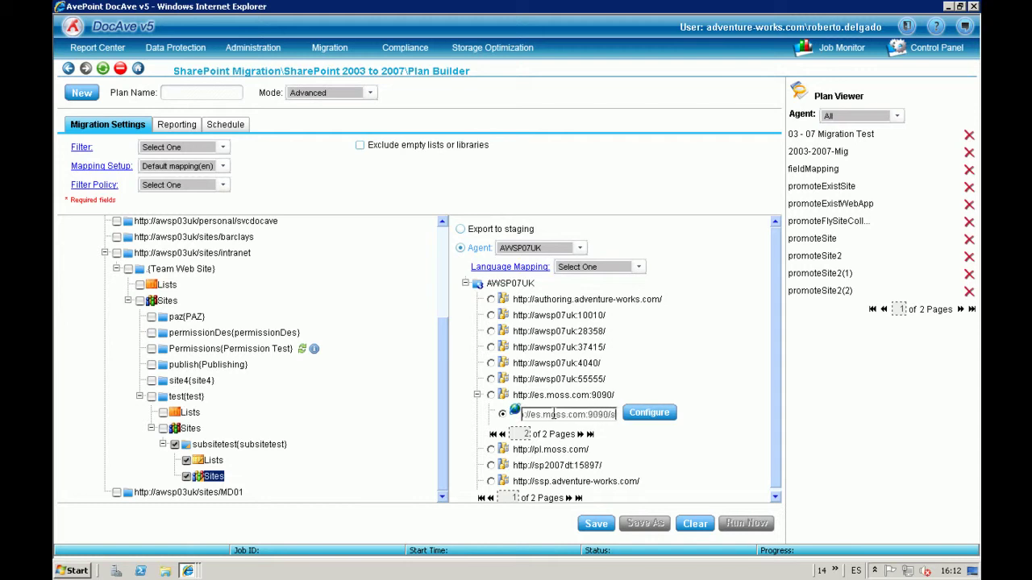
text(ites/)
text(2003)
Enter a name for the migration plan in Plan Name and save the plan
click(229, 88)
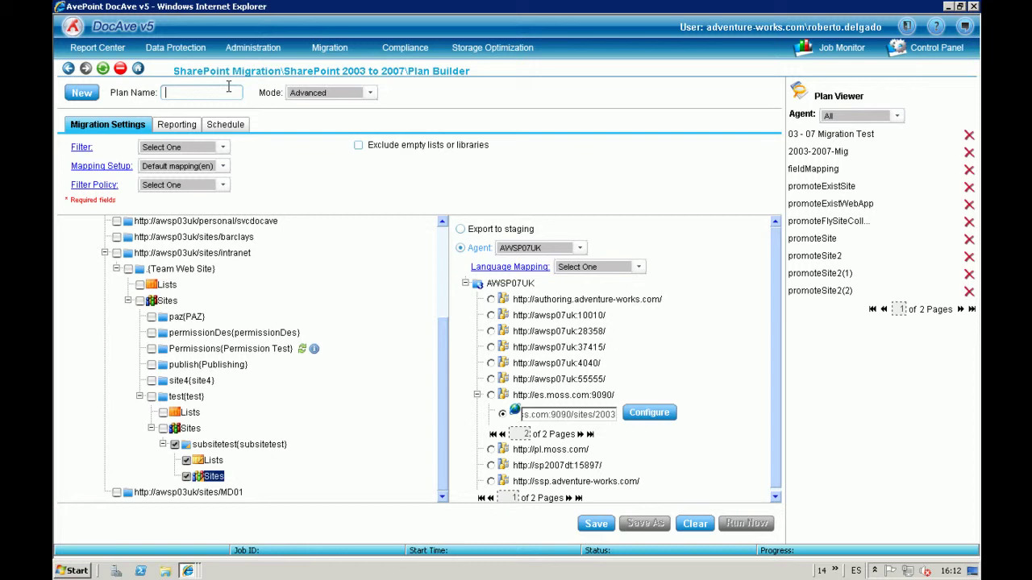
text(Migration4Ishay)
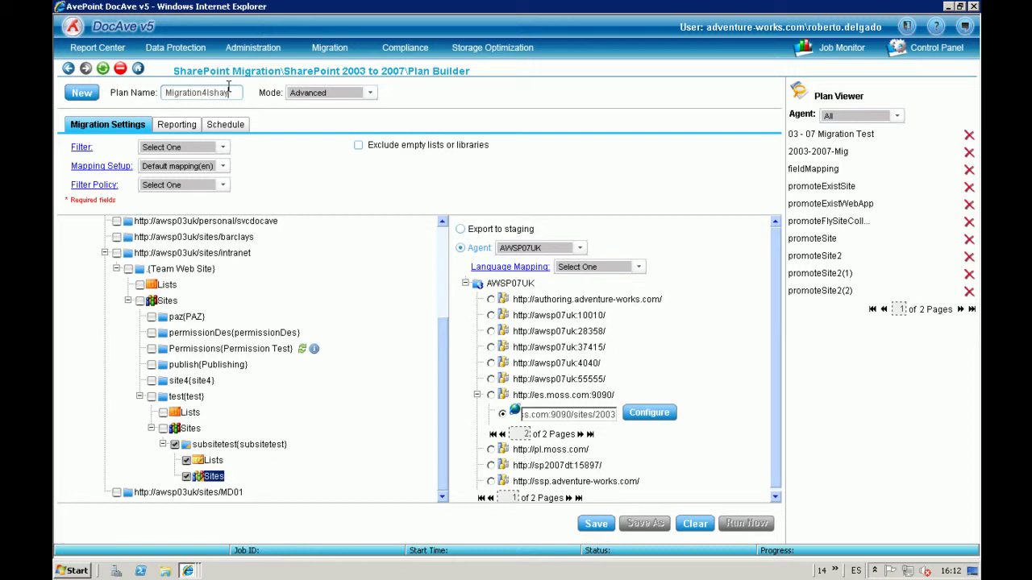
click(597, 524)
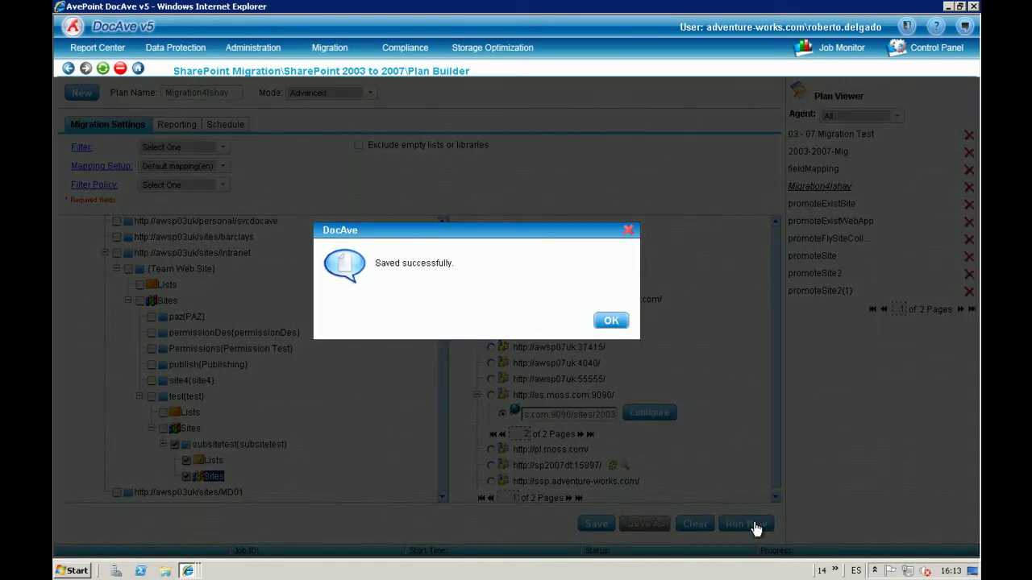
Dismiss the save confirmation and run the plan now as a Full, Overwrite job
key(Return)
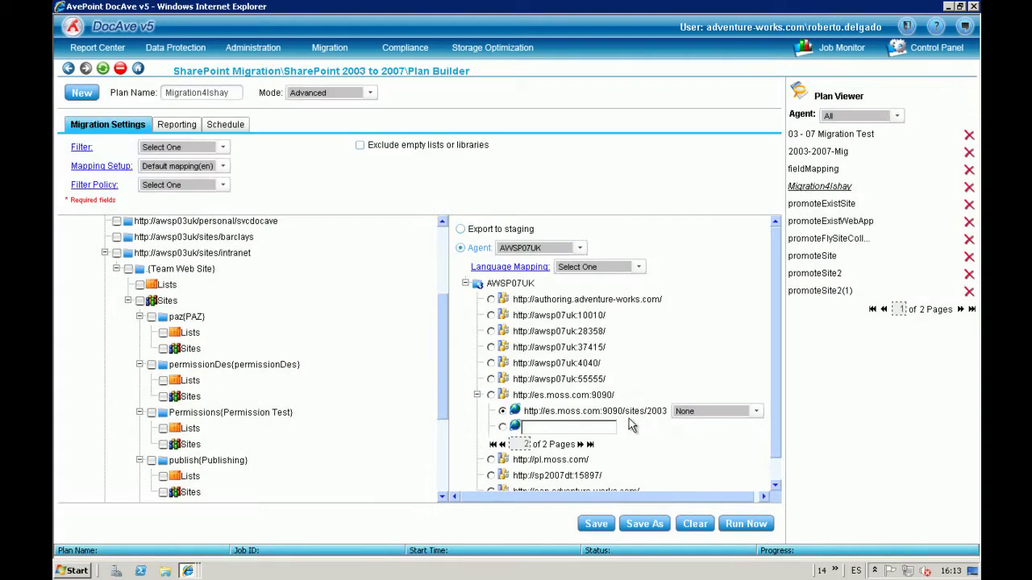
click(745, 524)
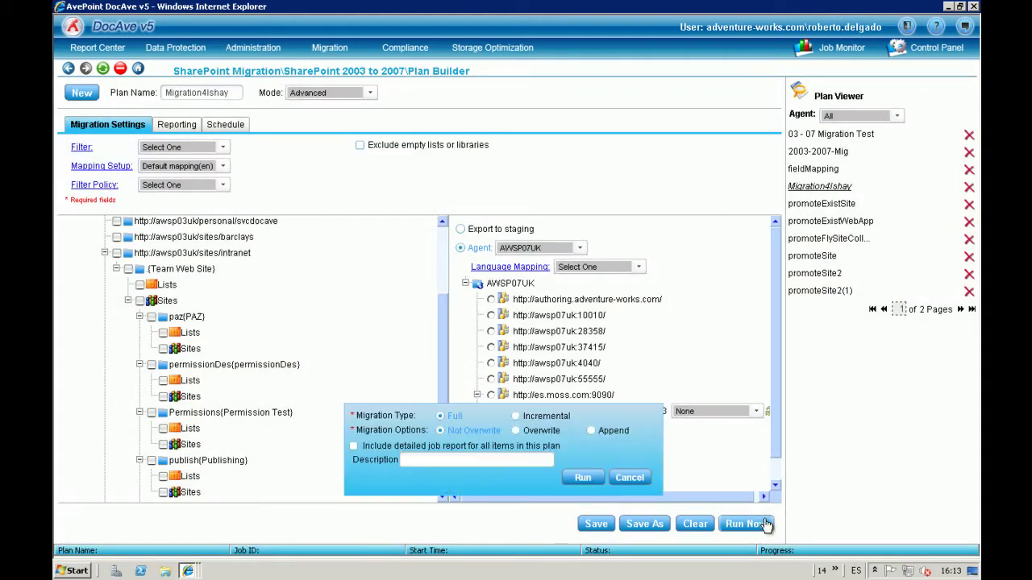
click(587, 477)
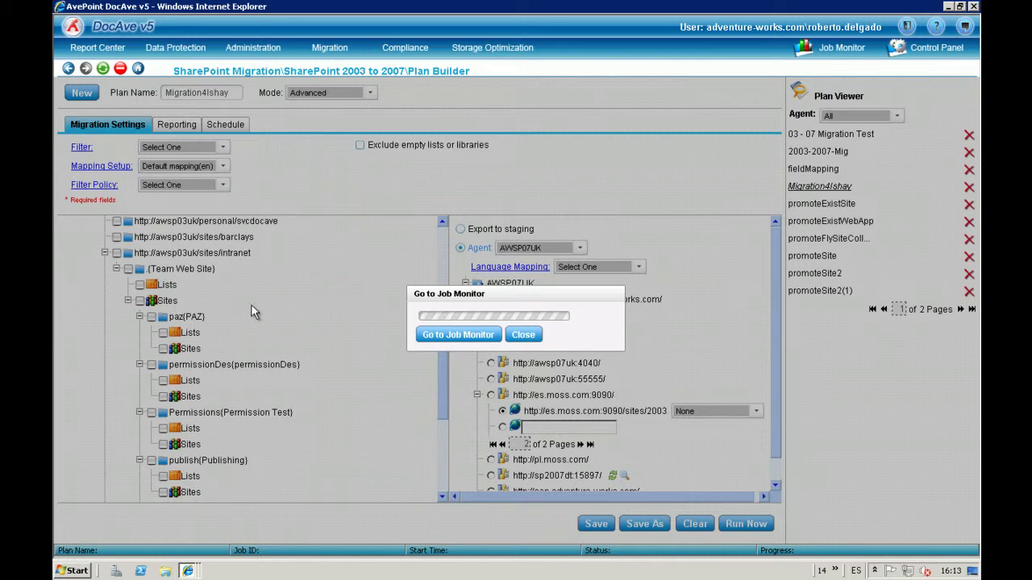
click(523, 334)
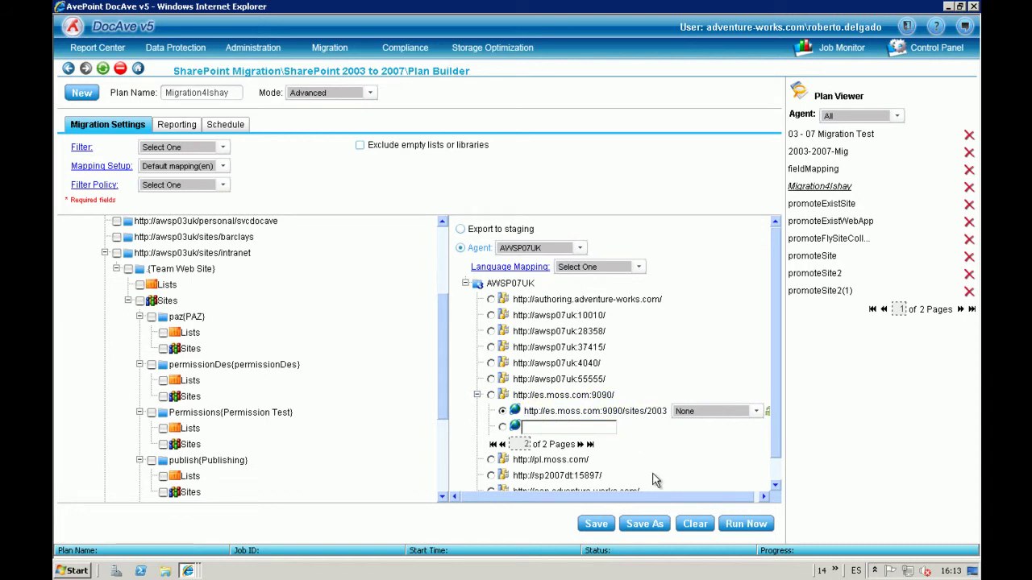
scroll(459, 415, down, 2)
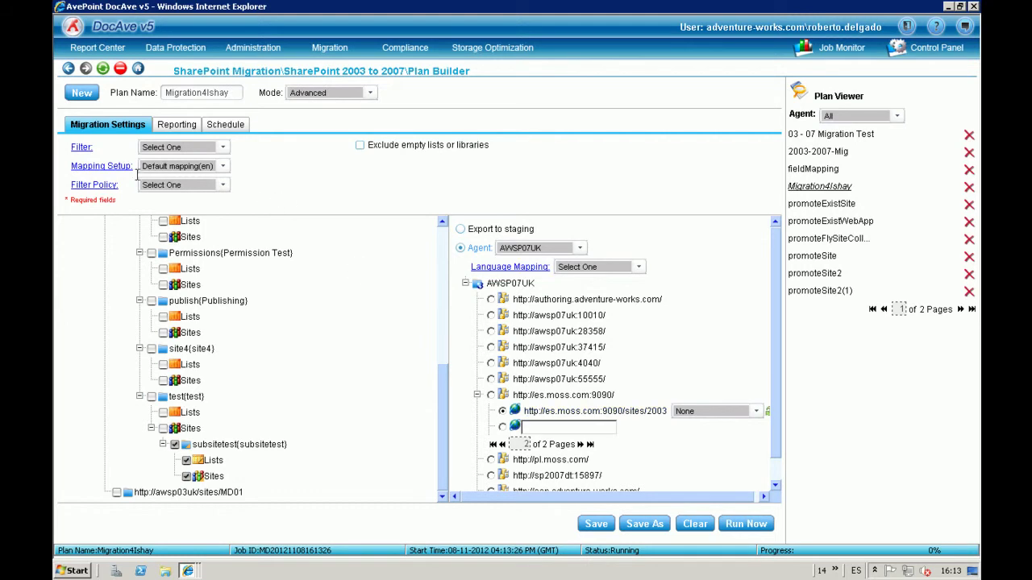
In Mapping Setup, tick then untick 'Promote site to site collection' and return to Plan Builder
click(95, 167)
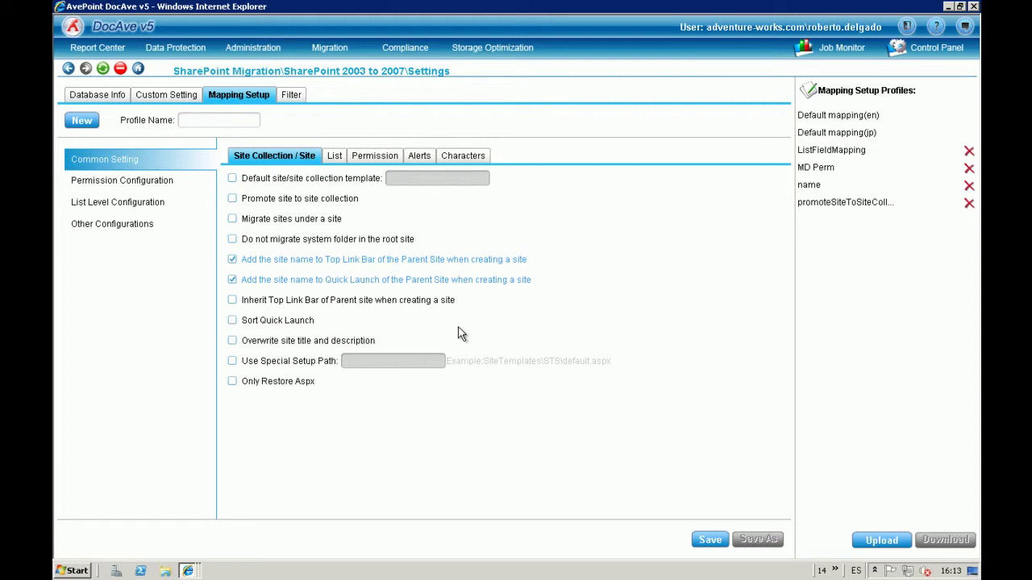
click(295, 200)
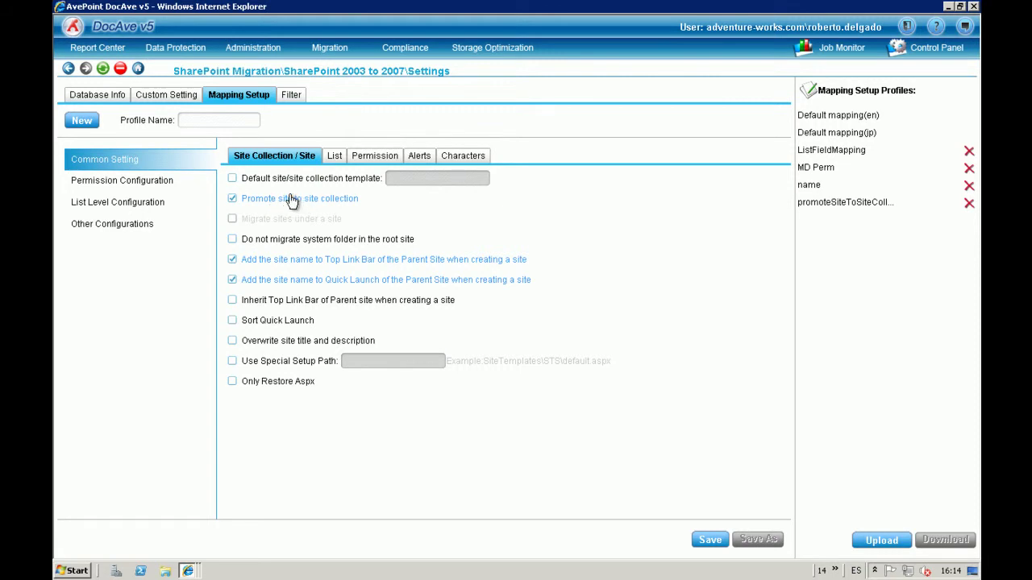
click(295, 201)
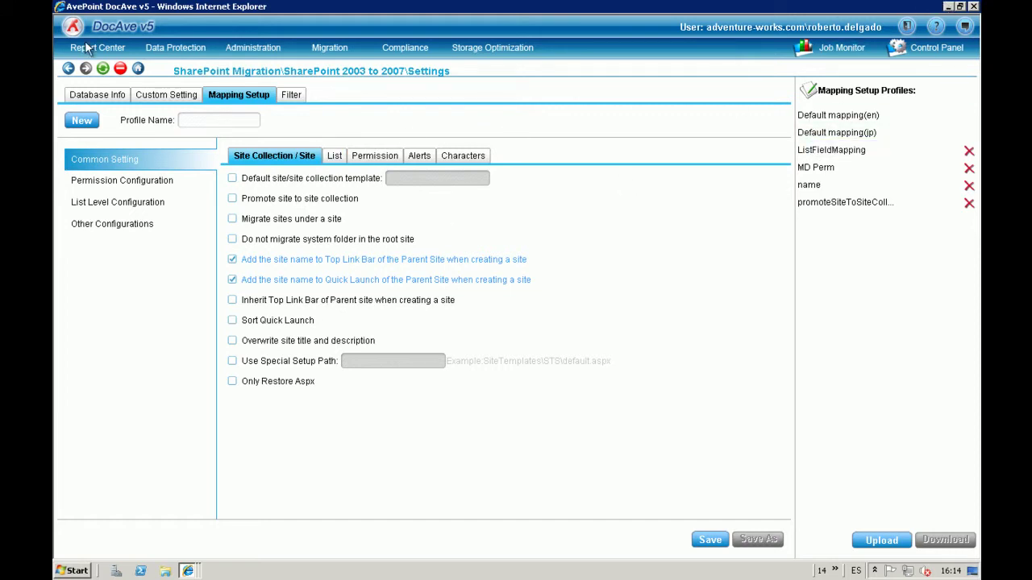
click(68, 68)
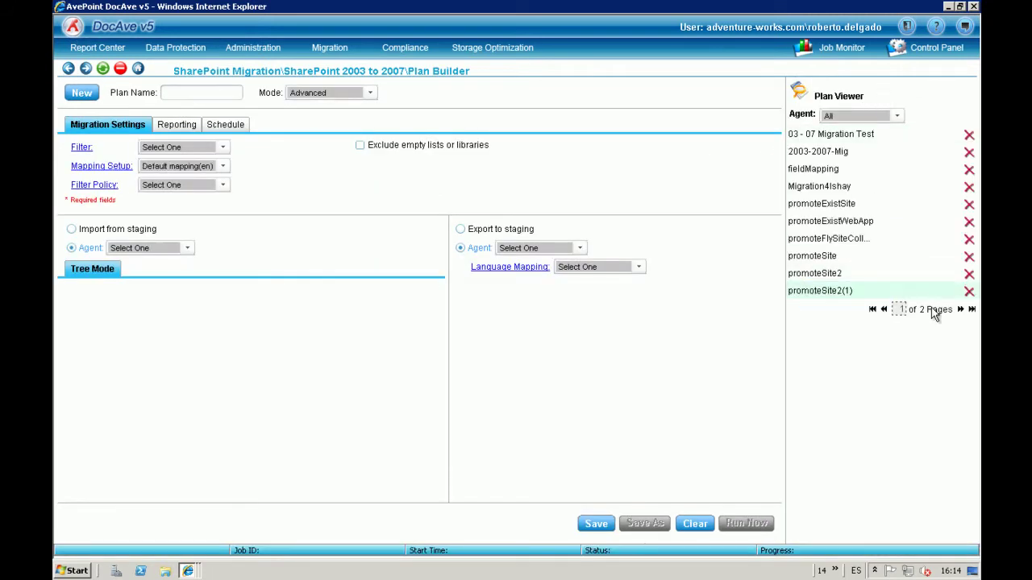
Reopen the saved plan from Plan Viewer and scroll the source tree to check job progress
click(822, 186)
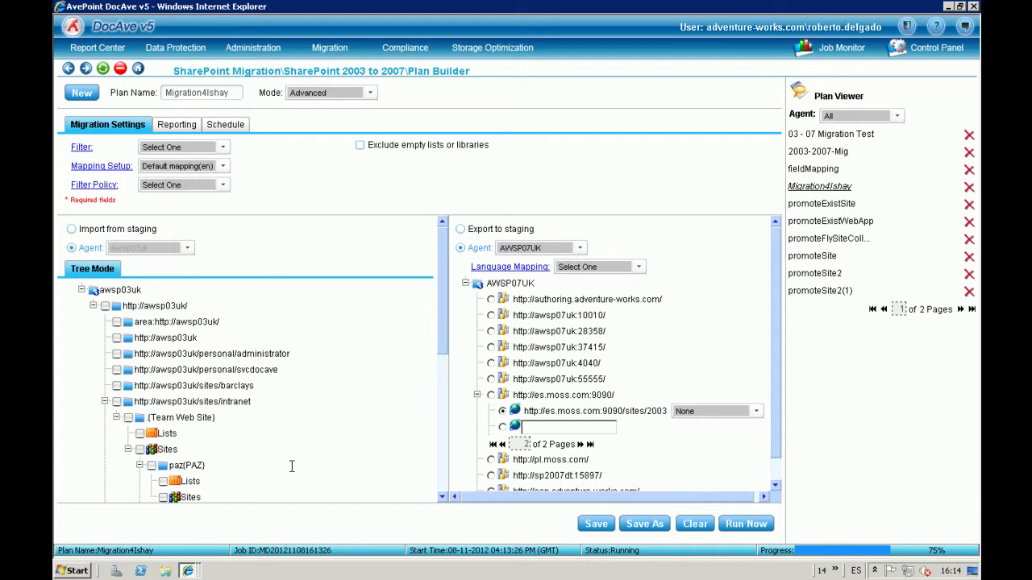
drag(441, 294, 439, 431)
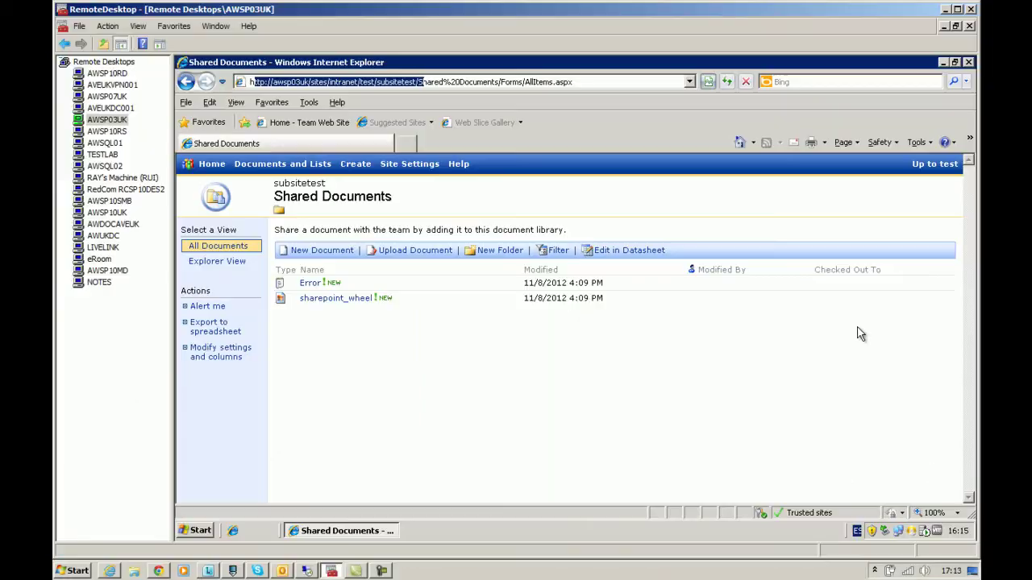
Bring the 'Home - SiteCollection1' Internet Explorer window to the front via the taskbar
click(861, 334)
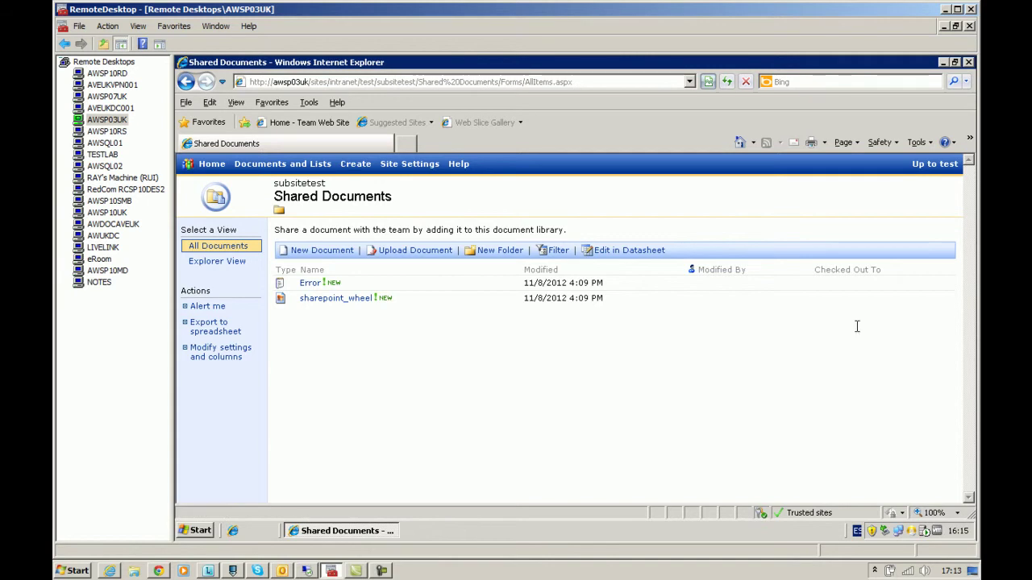
drag(274, 183, 339, 199)
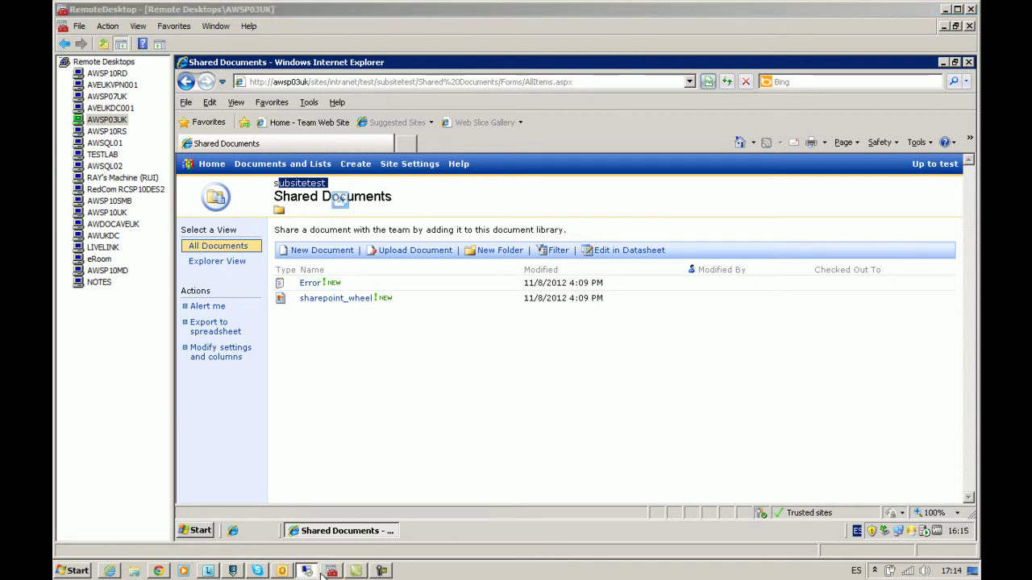
click(282, 571)
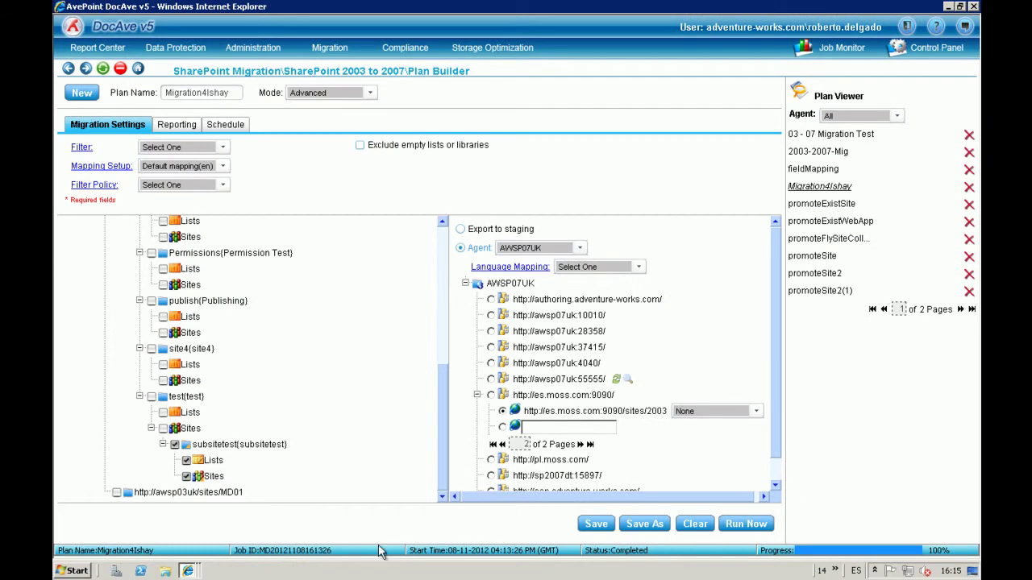
click(187, 571)
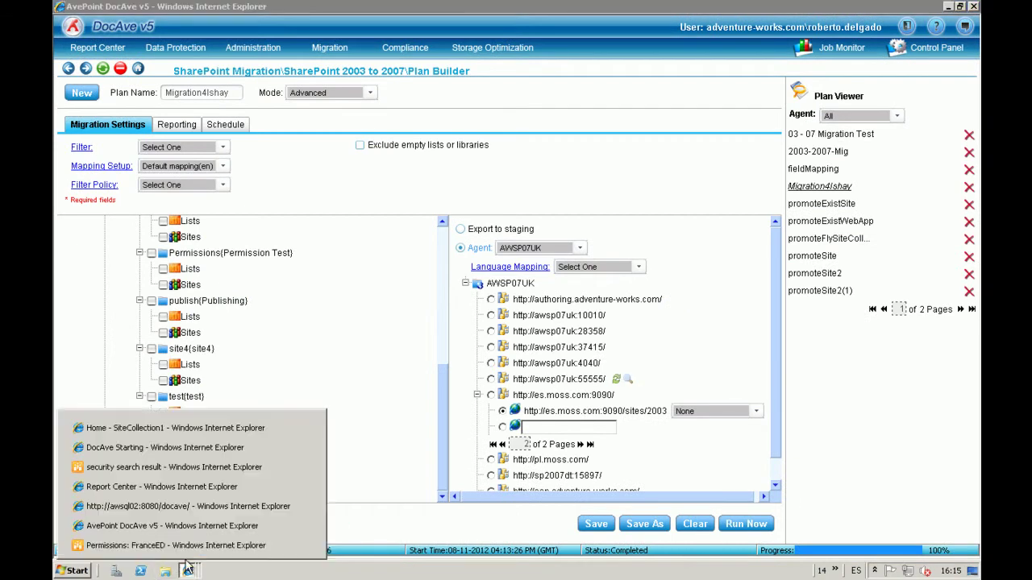
click(179, 436)
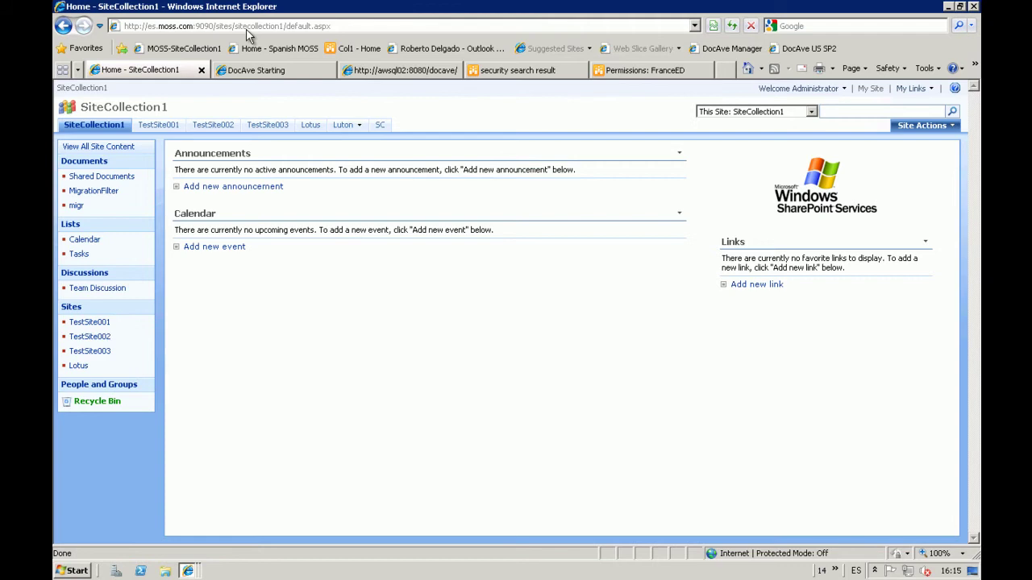
Go to es.moss.com:9090/sites/2003, refresh, and open View All Site Content
click(247, 25)
click(239, 26)
shift+click(353, 29)
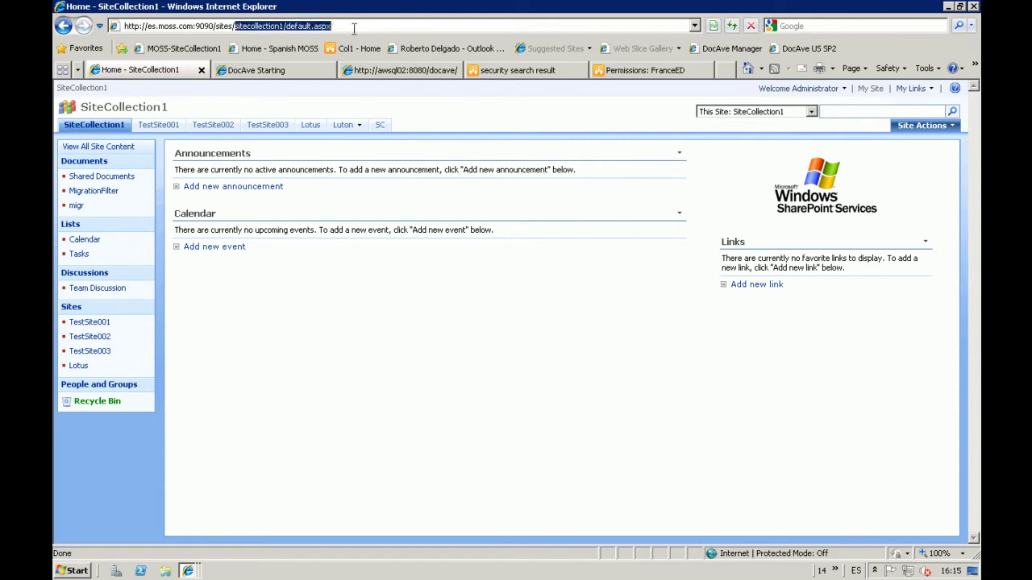
text(2003)
key(Return)
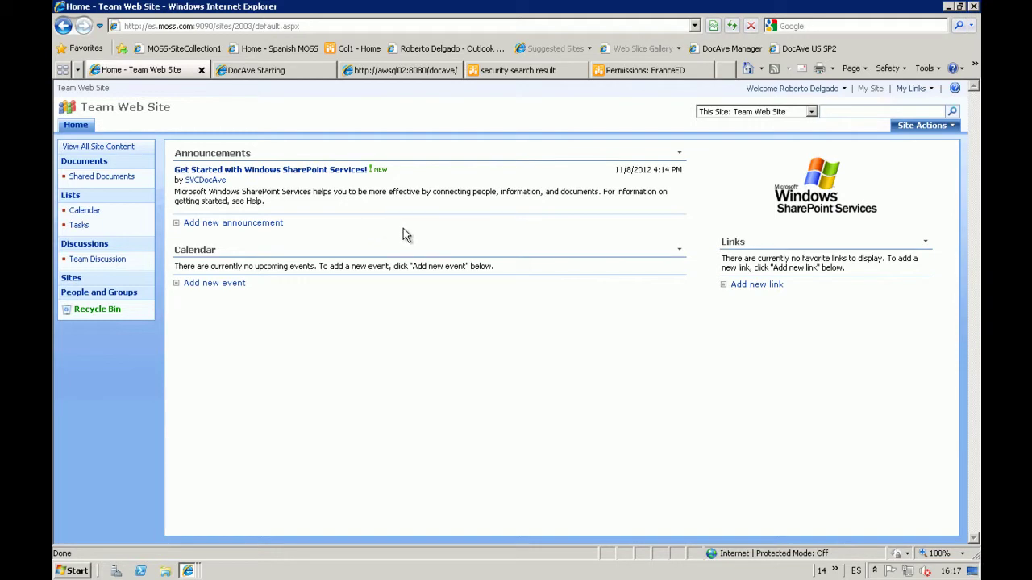
click(733, 27)
click(117, 148)
Scroll through the sites/2003 content listing, then return to DocAve's Mapping Setup
scroll(362, 217, down, 1)
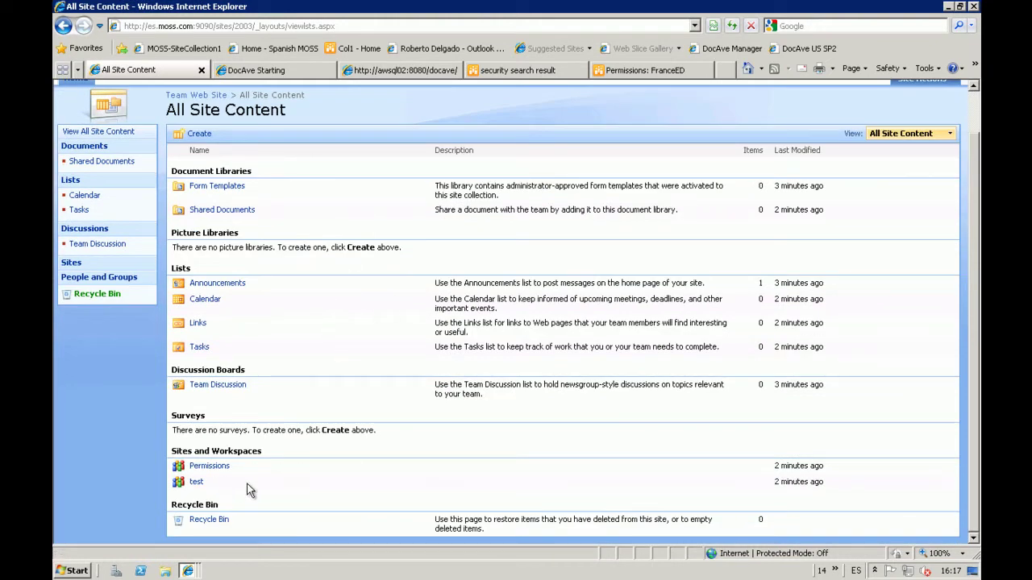
scroll(382, 299, up, 1)
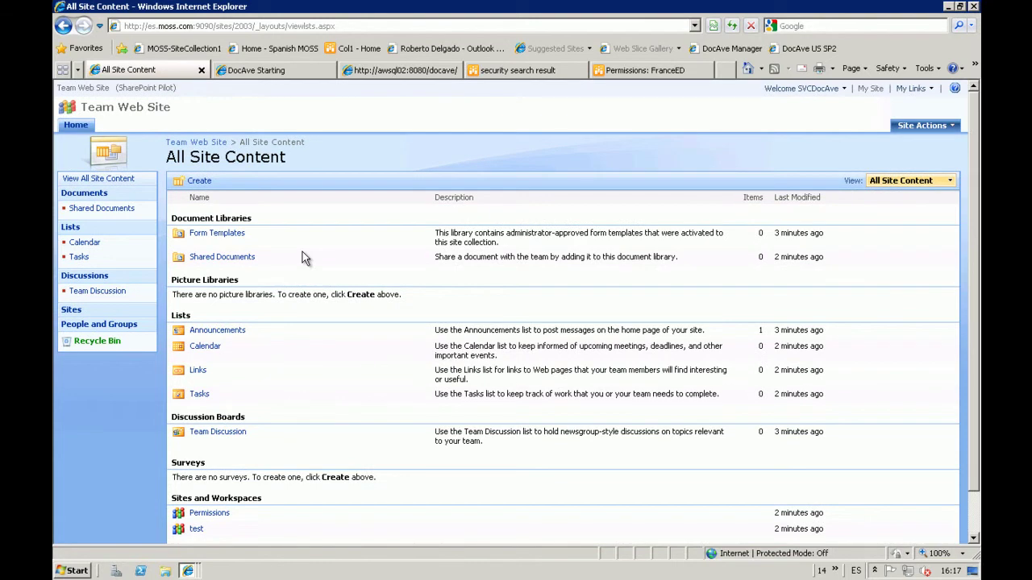
click(191, 571)
click(189, 527)
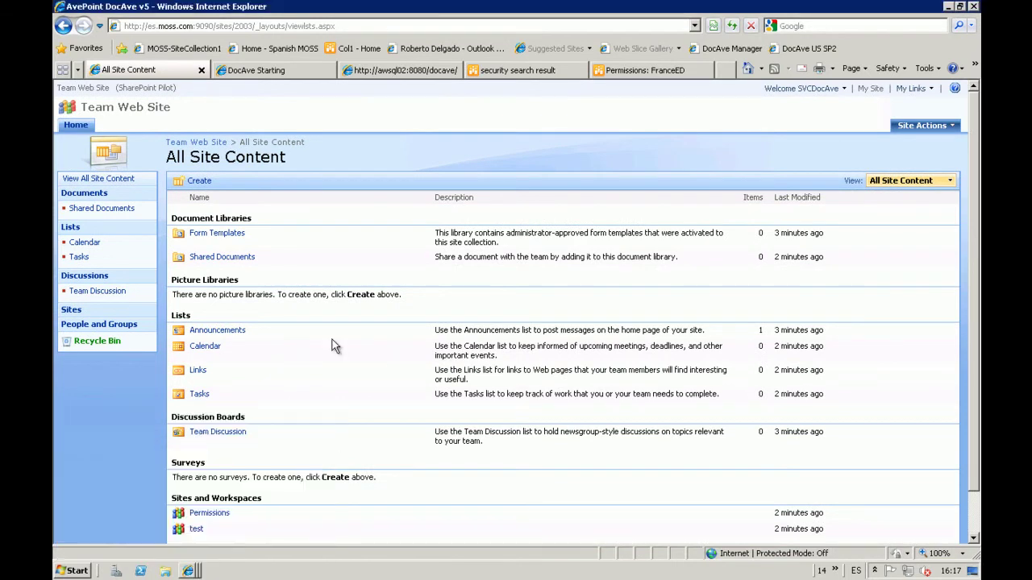
click(92, 170)
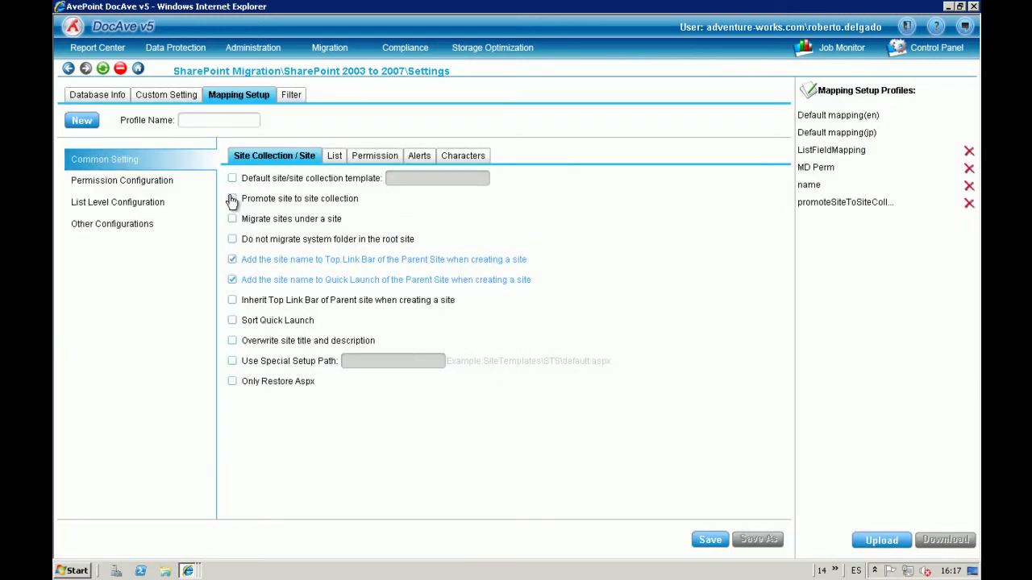
Tick 'Promote site to site collection', then reload the saved plan with subsitetest and sites/2003 selected
click(233, 198)
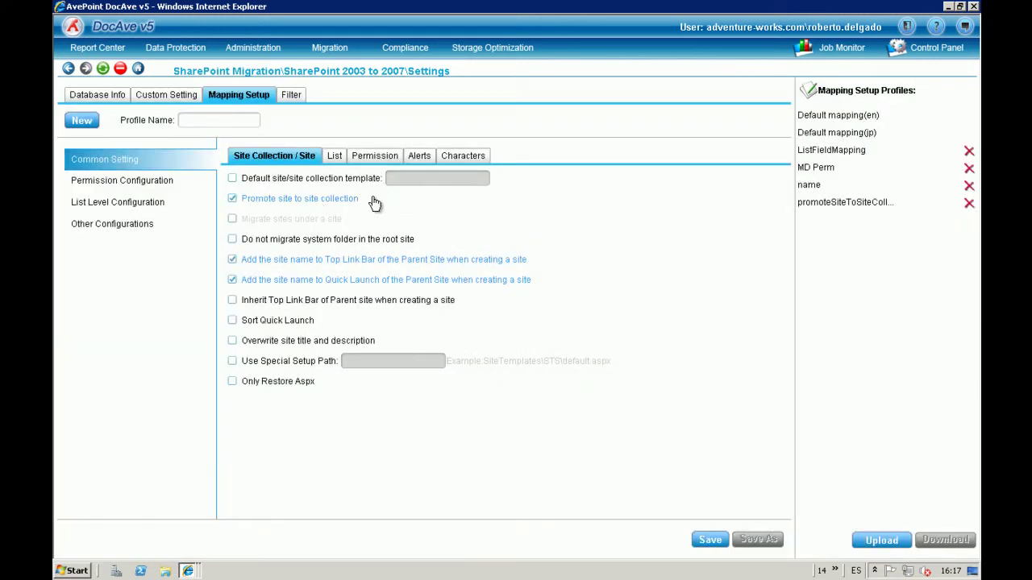
click(69, 68)
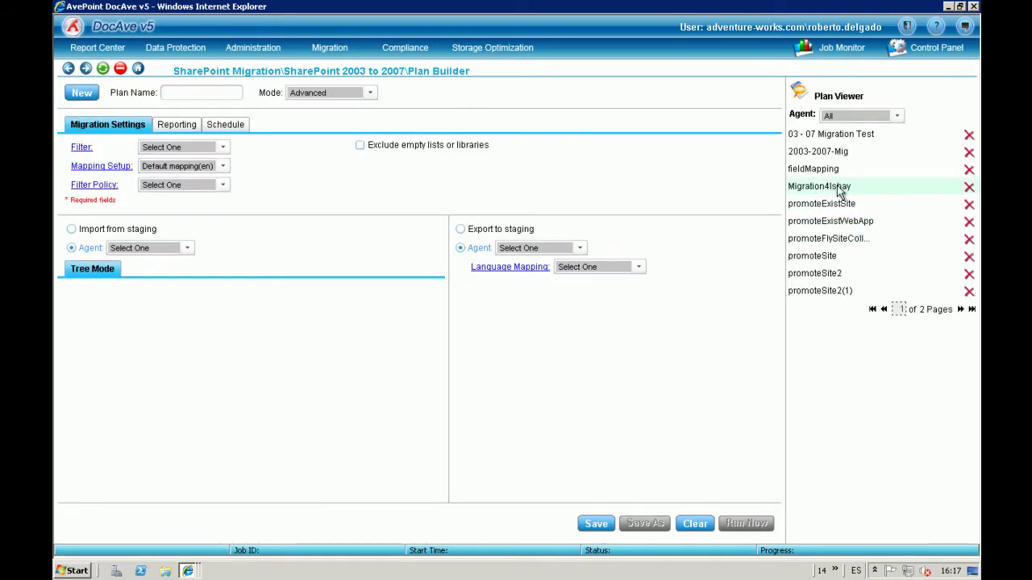
click(837, 185)
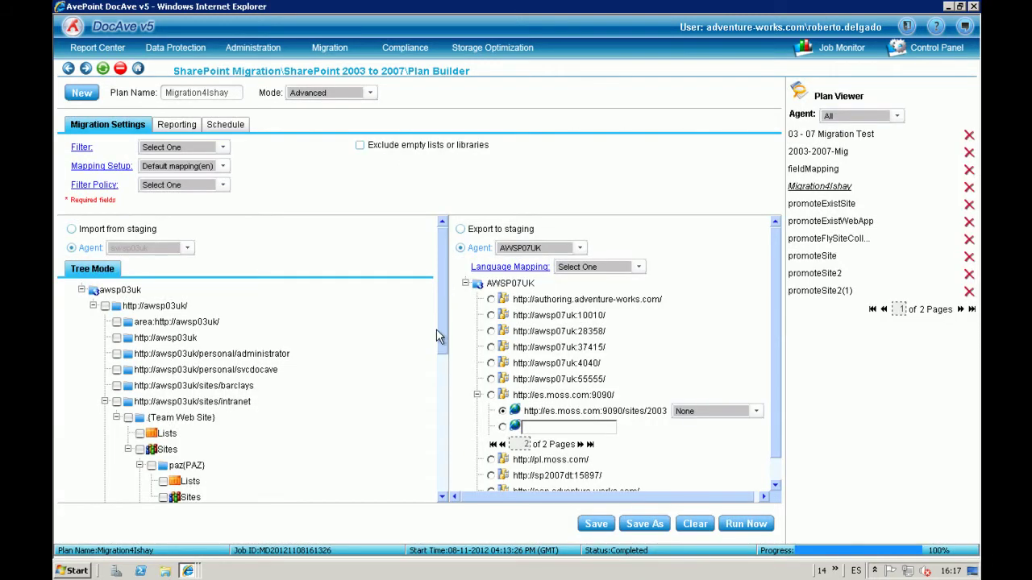
drag(440, 337, 435, 455)
click(174, 444)
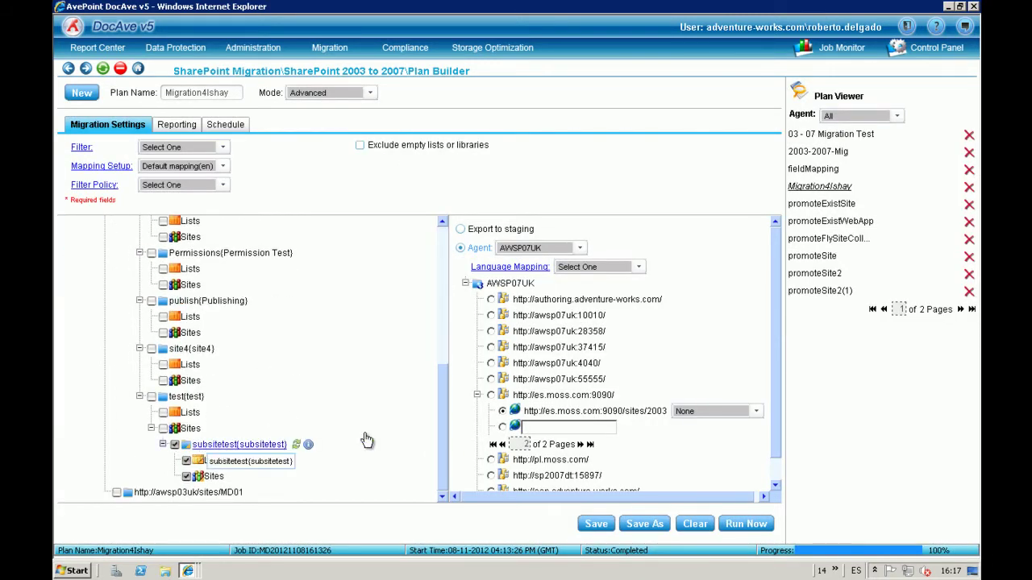
click(548, 413)
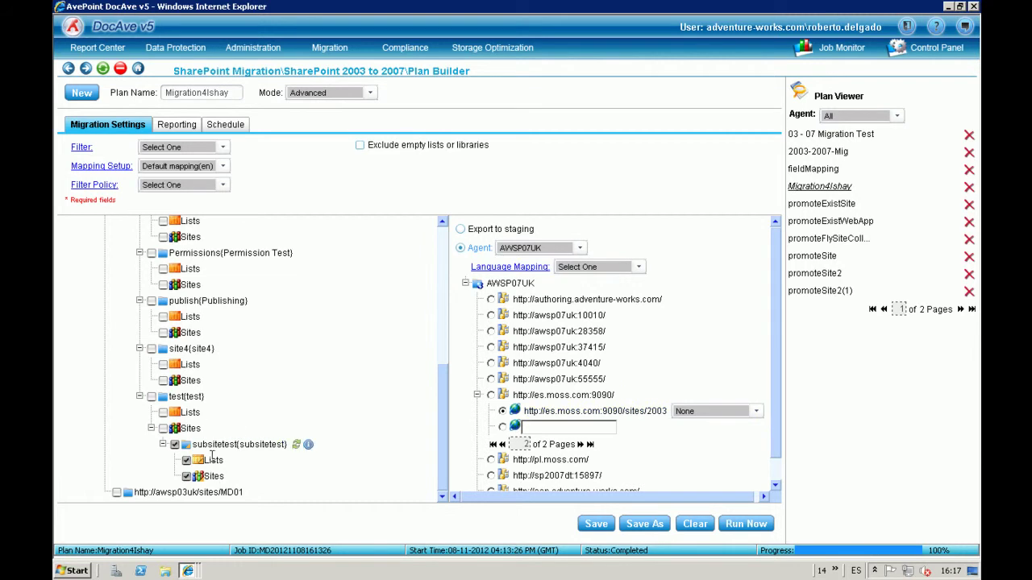
click(193, 573)
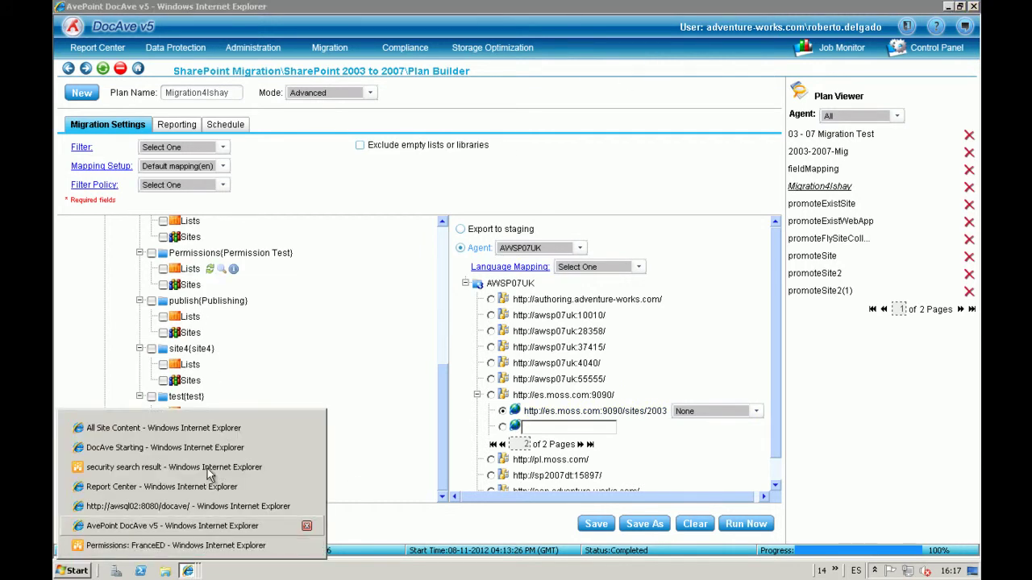
From All Site Content, go through test and subsitetest to its Shared Documents library
click(210, 430)
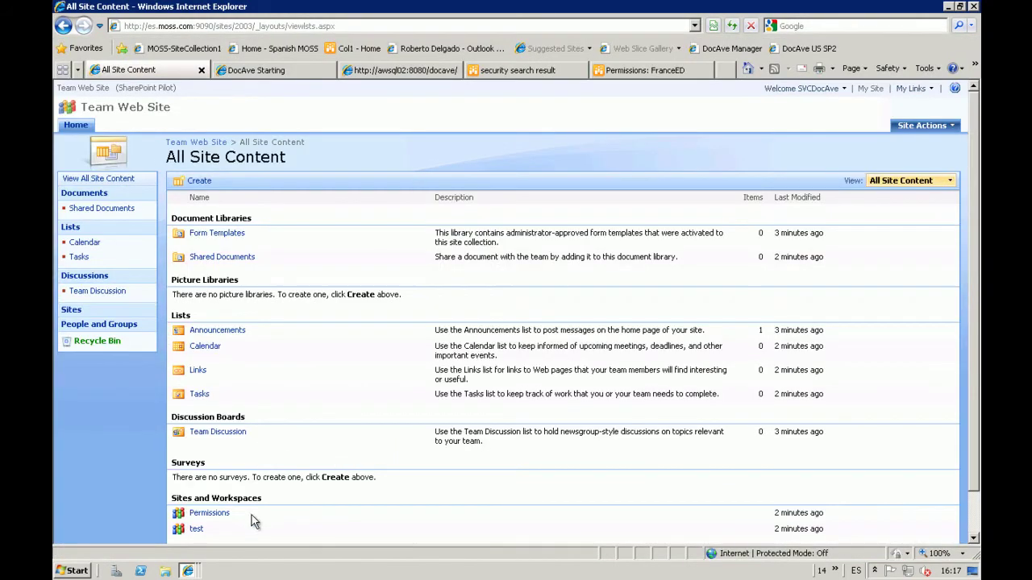
scroll(299, 439, down, 1)
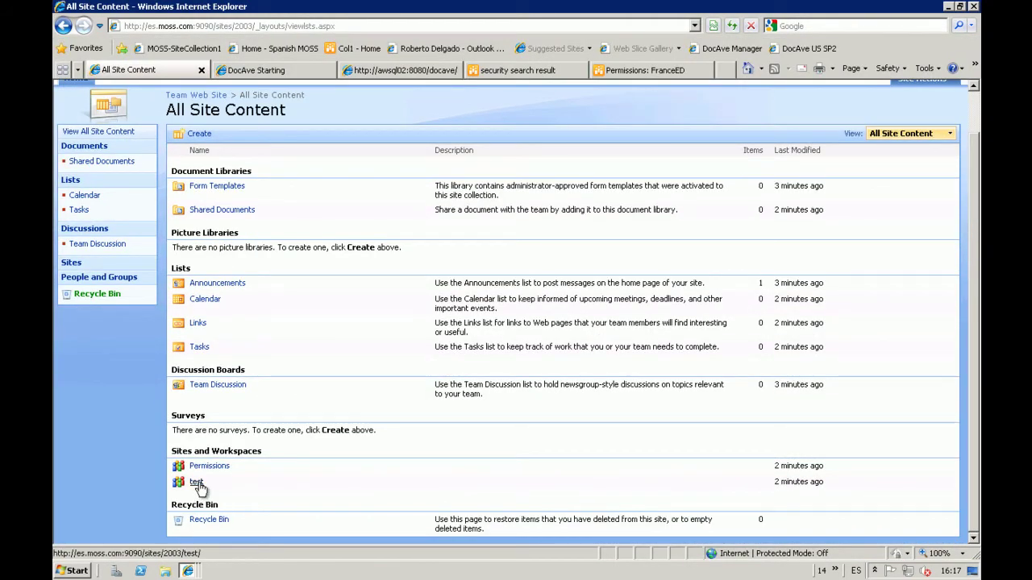
click(196, 482)
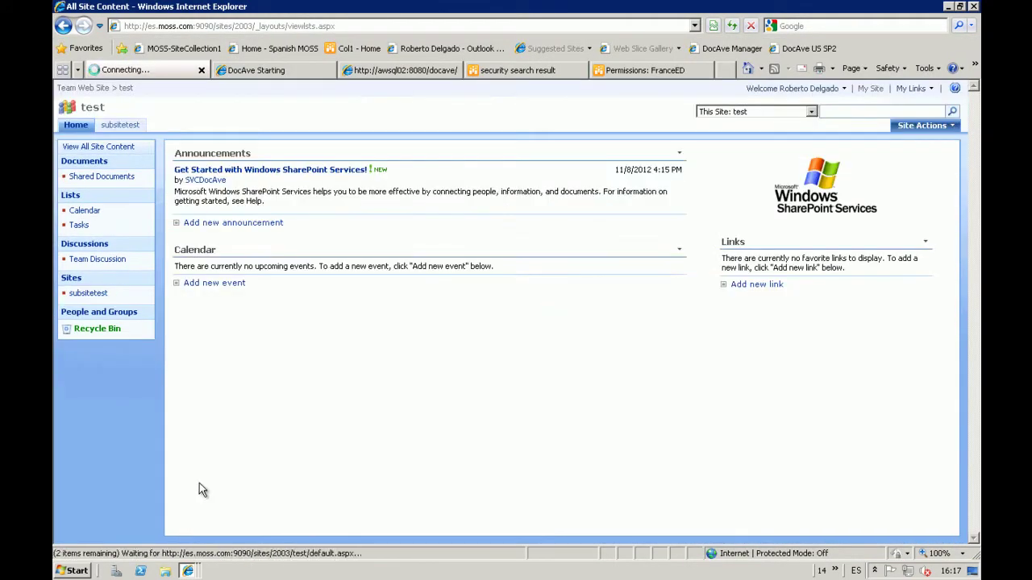
click(98, 297)
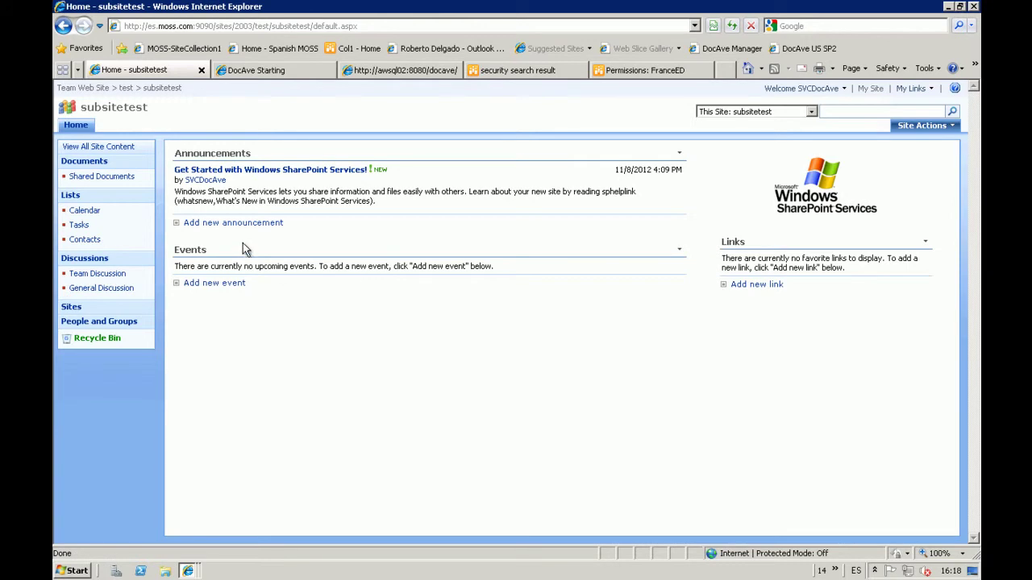
click(104, 177)
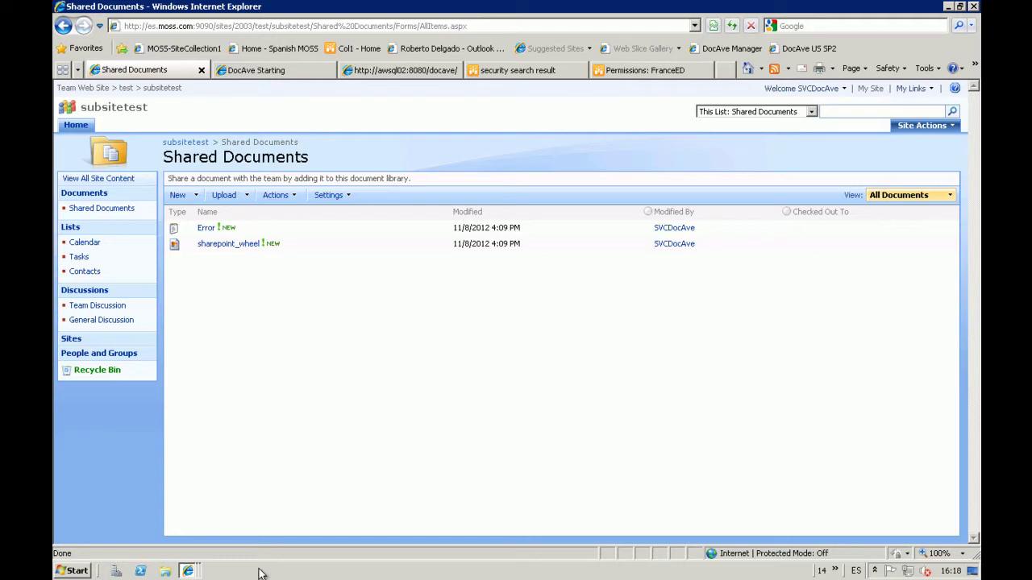
click(189, 571)
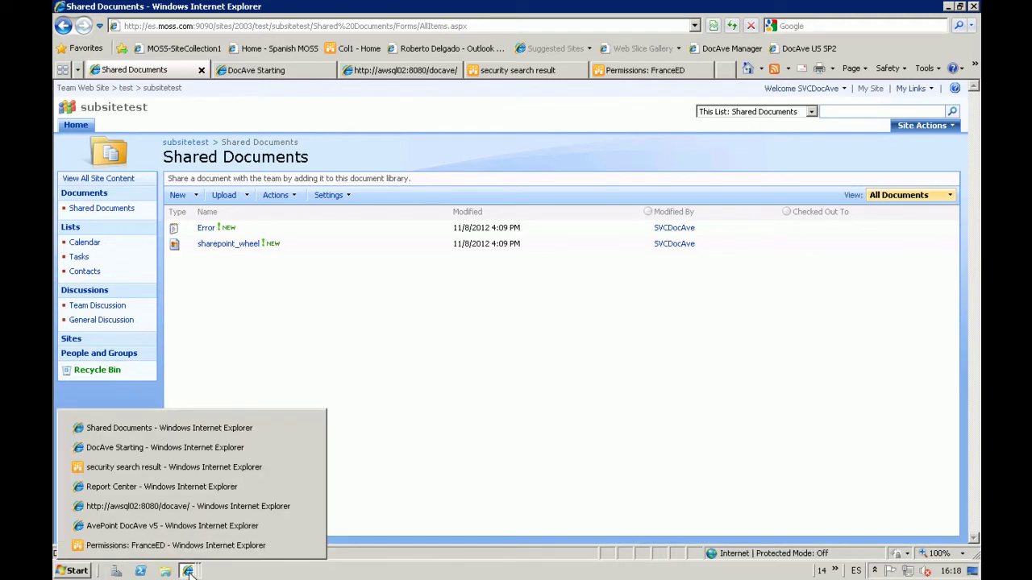
click(379, 313)
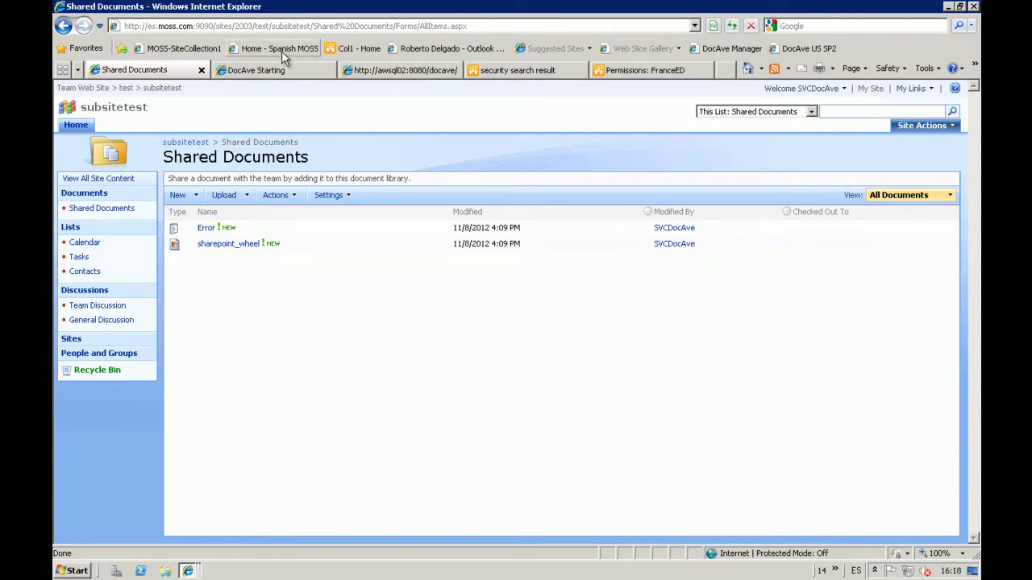
click(188, 571)
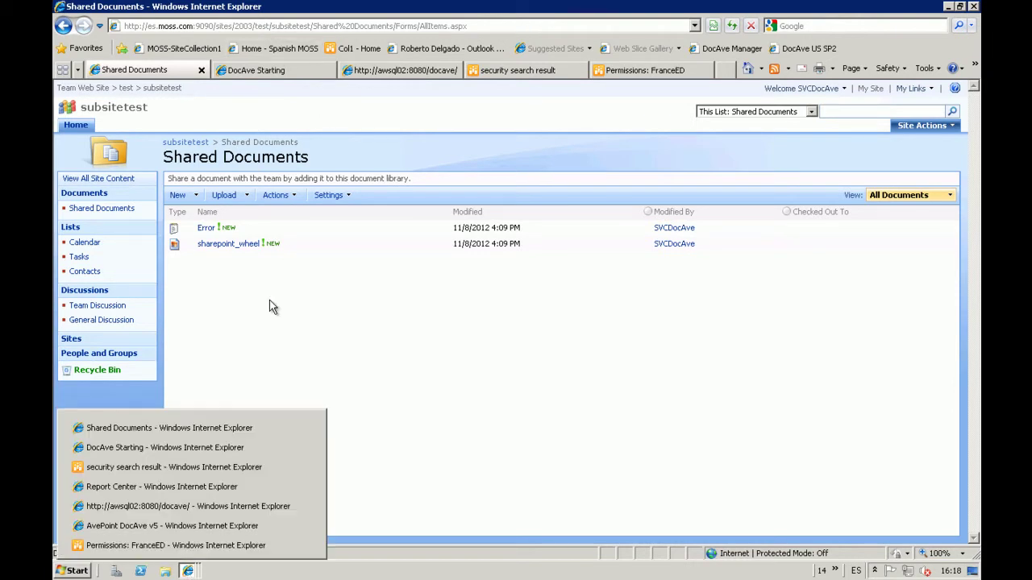
click(266, 331)
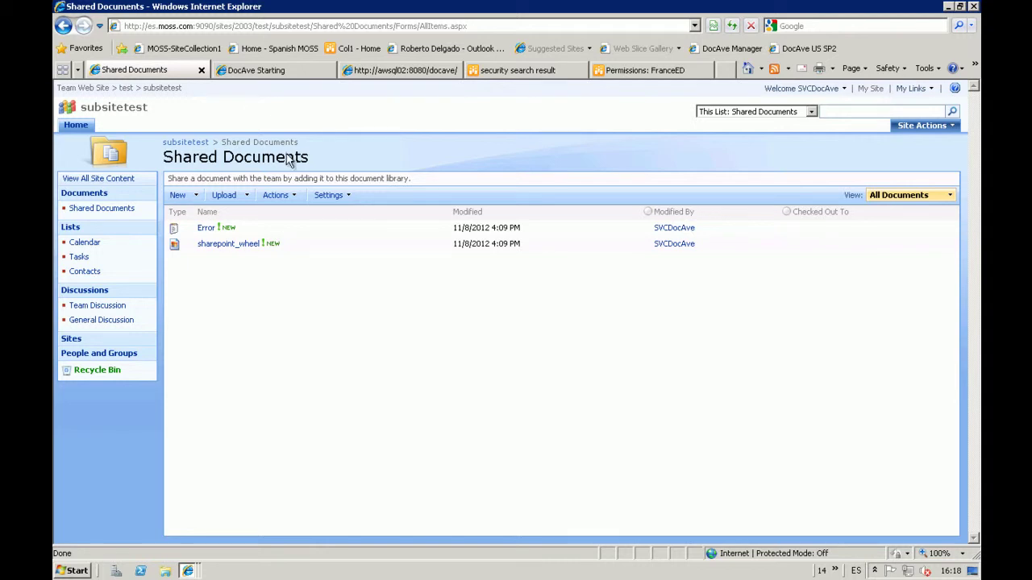
click(191, 571)
click(373, 343)
click(192, 571)
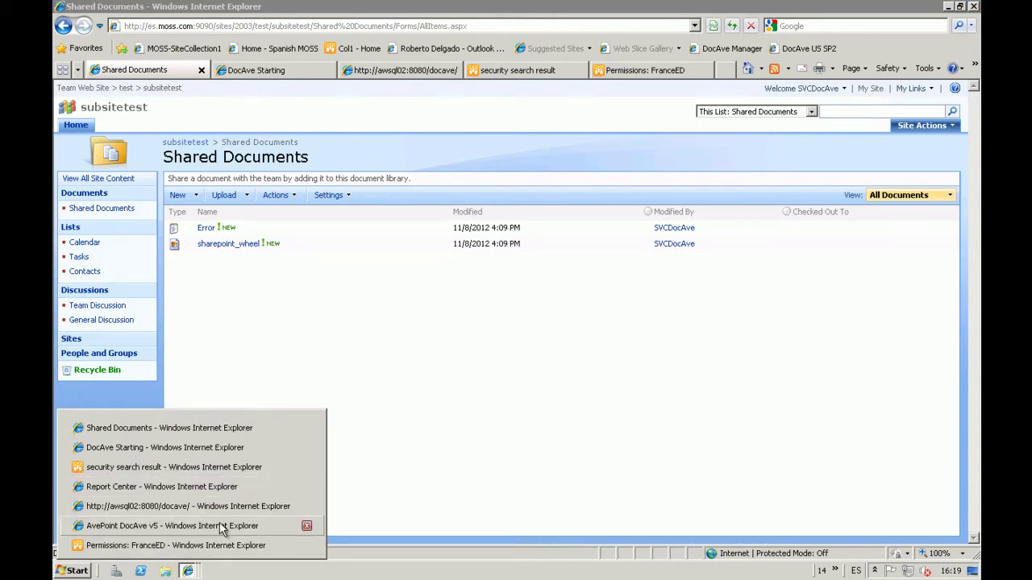
In DocAve Central Admin, expand the SP2007 farm down to es.moss.com:9090's site collections
click(288, 525)
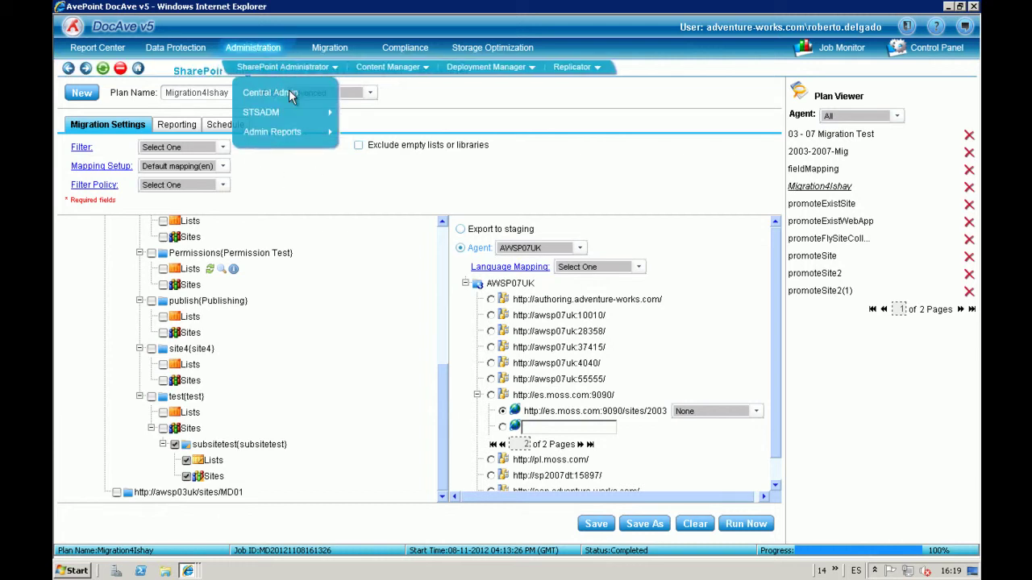
click(288, 89)
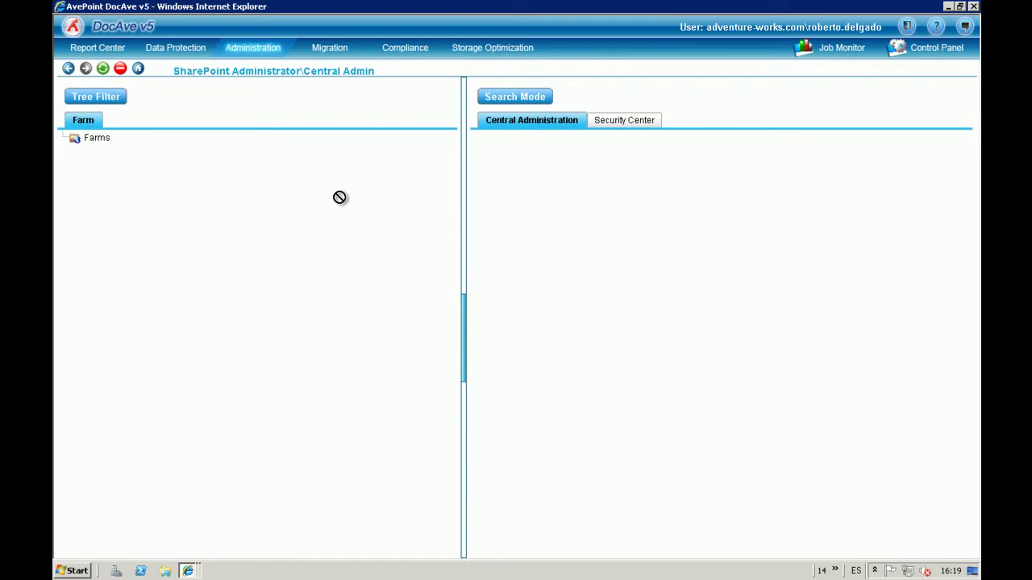
click(99, 139)
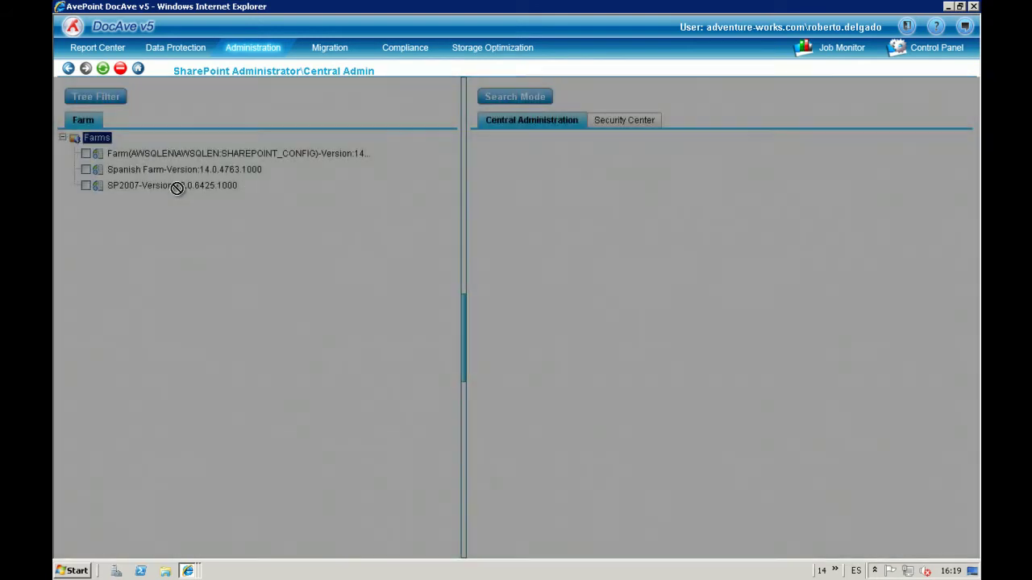
click(176, 186)
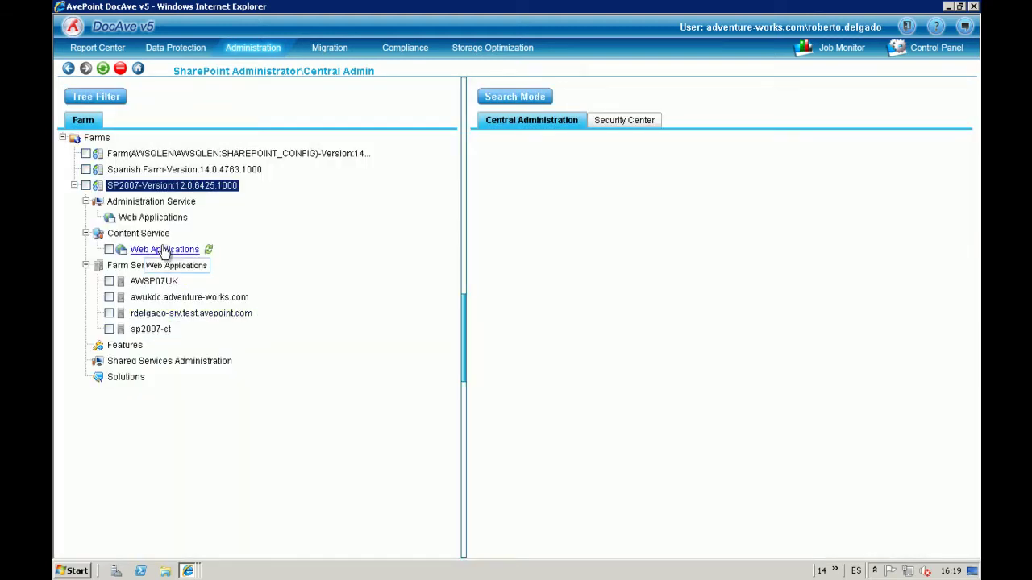
click(169, 249)
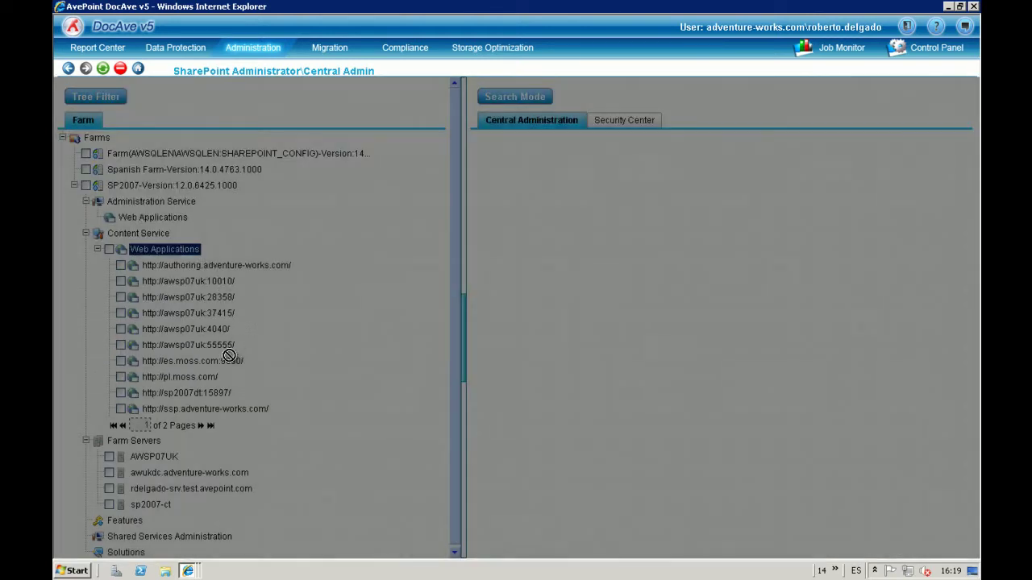
click(229, 360)
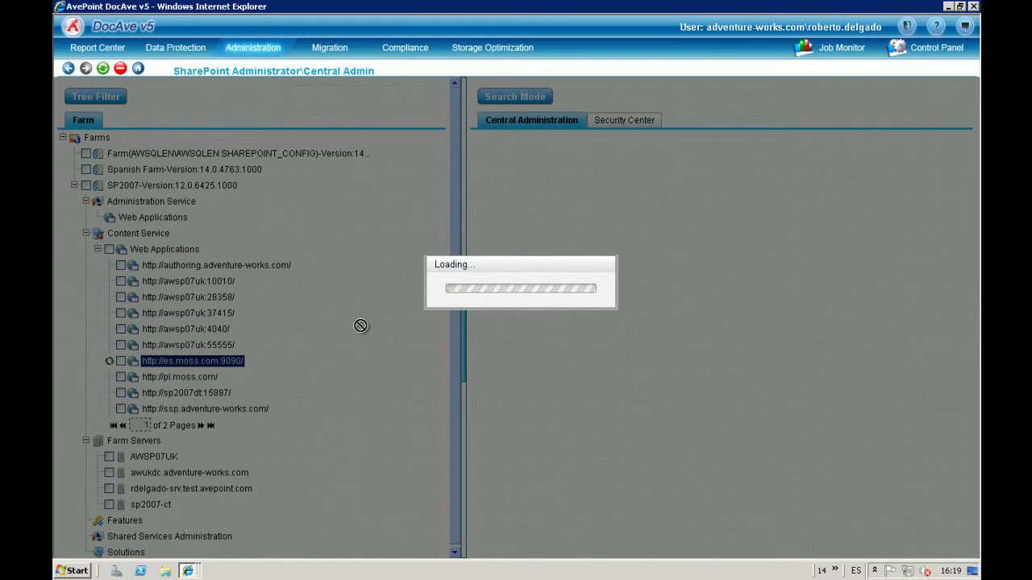
click(198, 393)
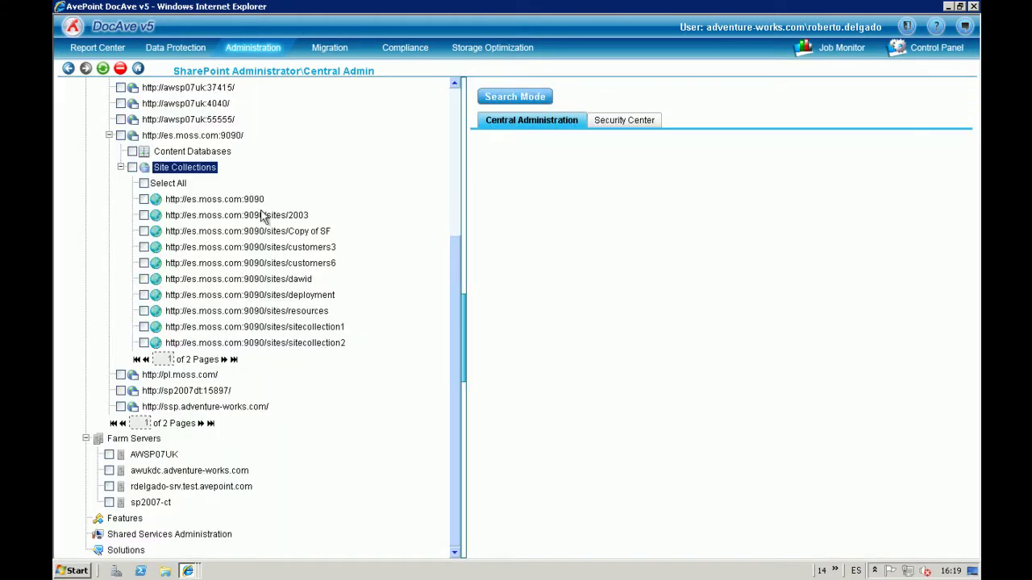
Expand sites/2003 through Team Web Site and test down to the subsitetest sub-subsite
click(262, 216)
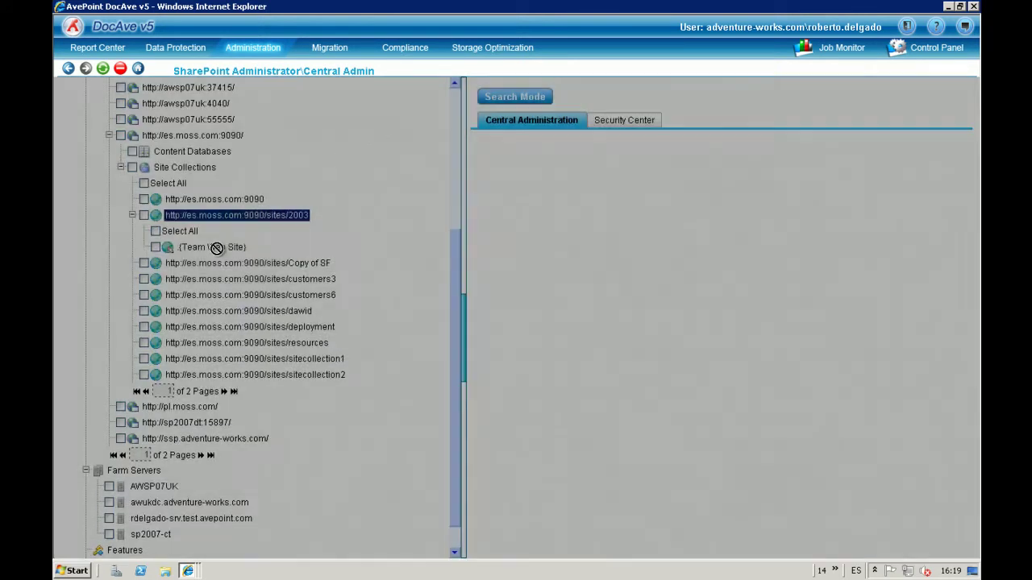
click(213, 247)
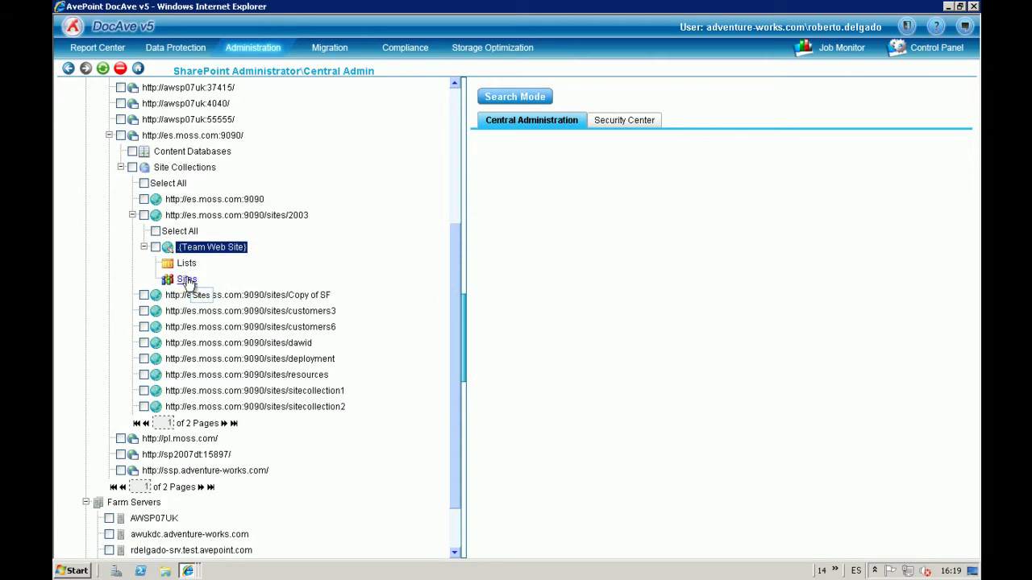
click(189, 279)
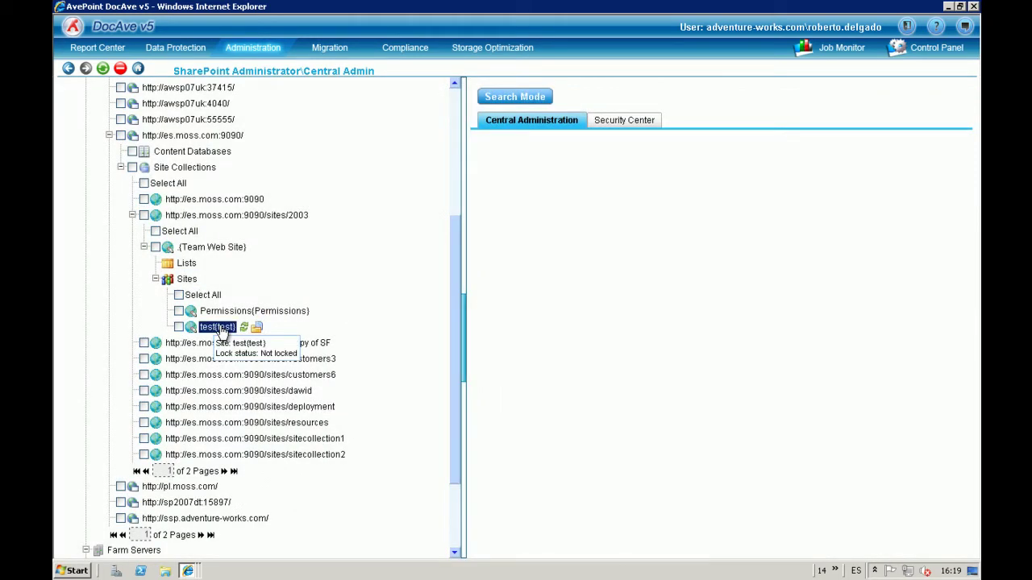
click(216, 326)
click(216, 359)
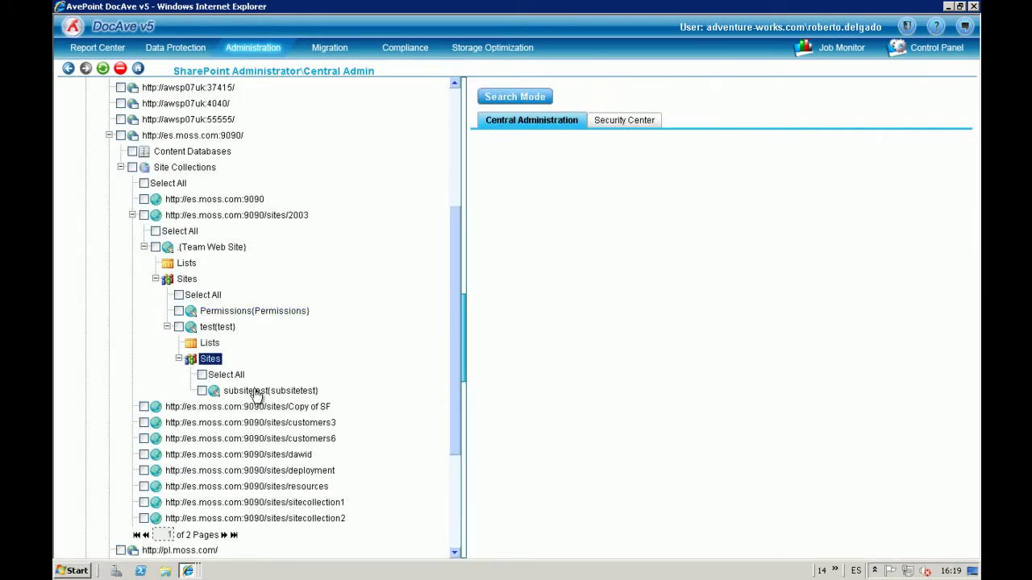
click(258, 391)
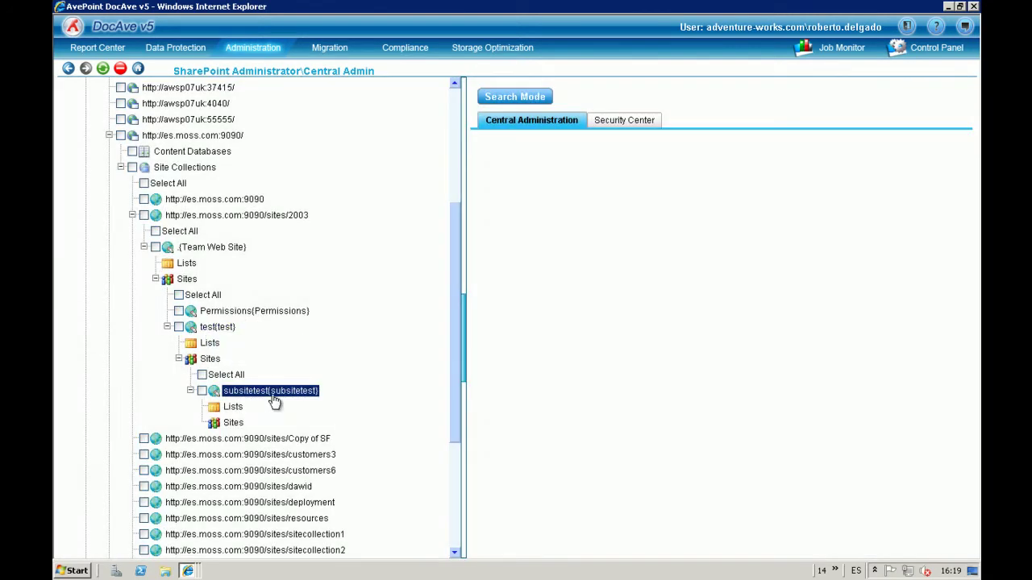
mouse_move(270, 395)
Select sites/2003 and delete it with Immediate Deletion, accepting both confirmations
click(132, 215)
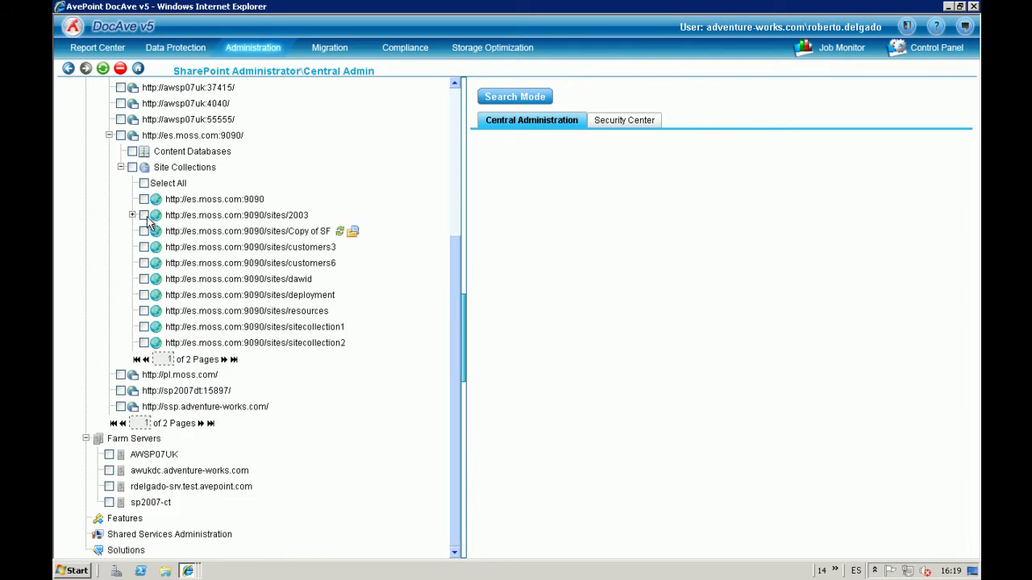
click(144, 215)
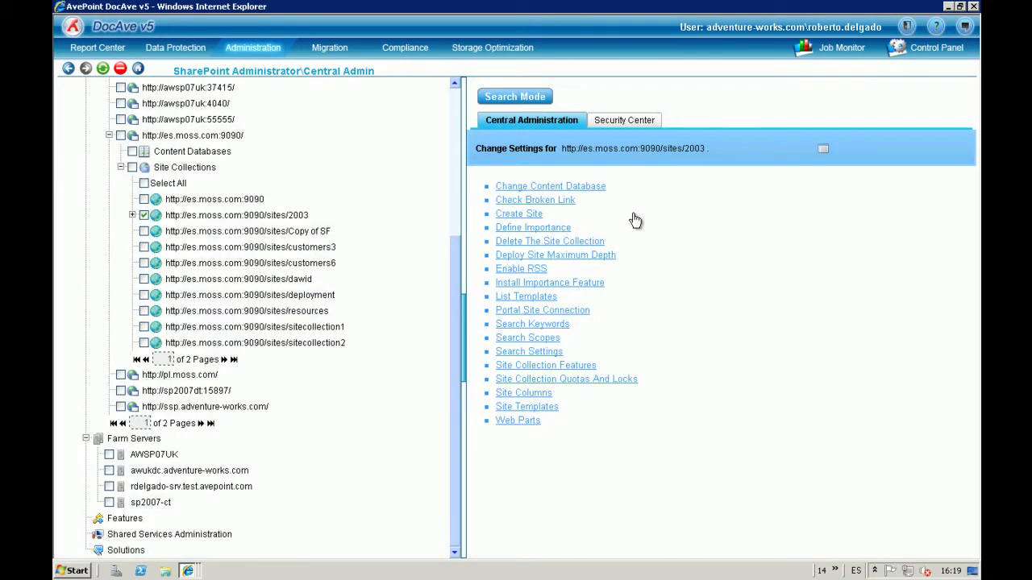
click(555, 241)
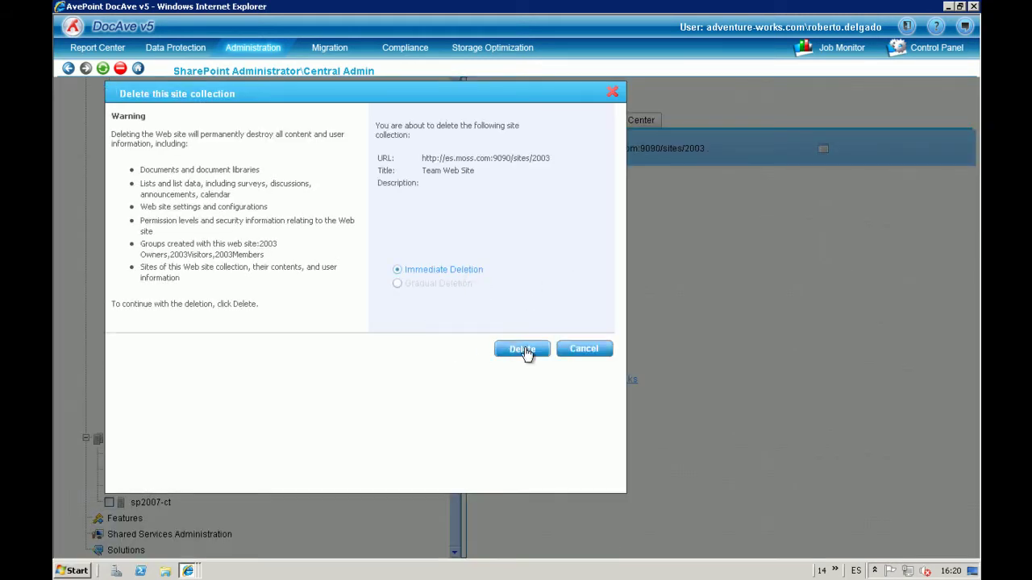
click(525, 350)
click(559, 323)
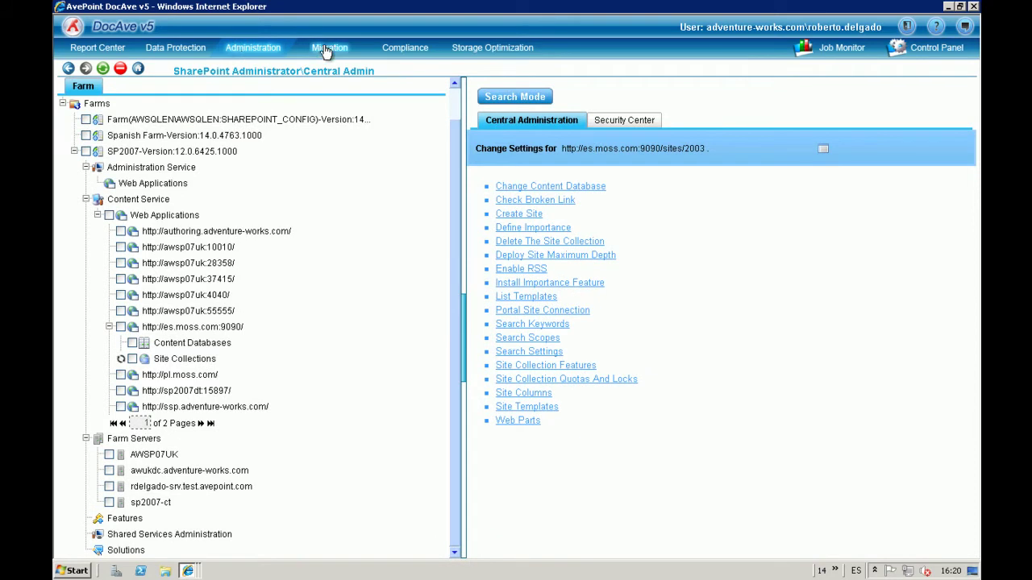
Review the promoteSiteToSiteCollection profile in the 2003-to-2007 Mapping Setup
click(327, 48)
mouse_move(415, 67)
mouse_move(423, 92)
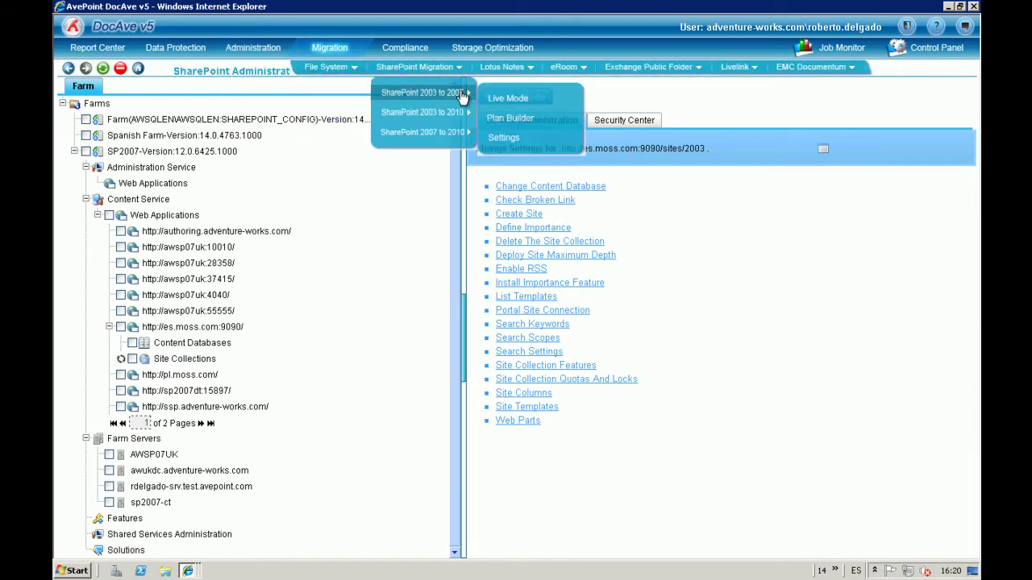
click(533, 118)
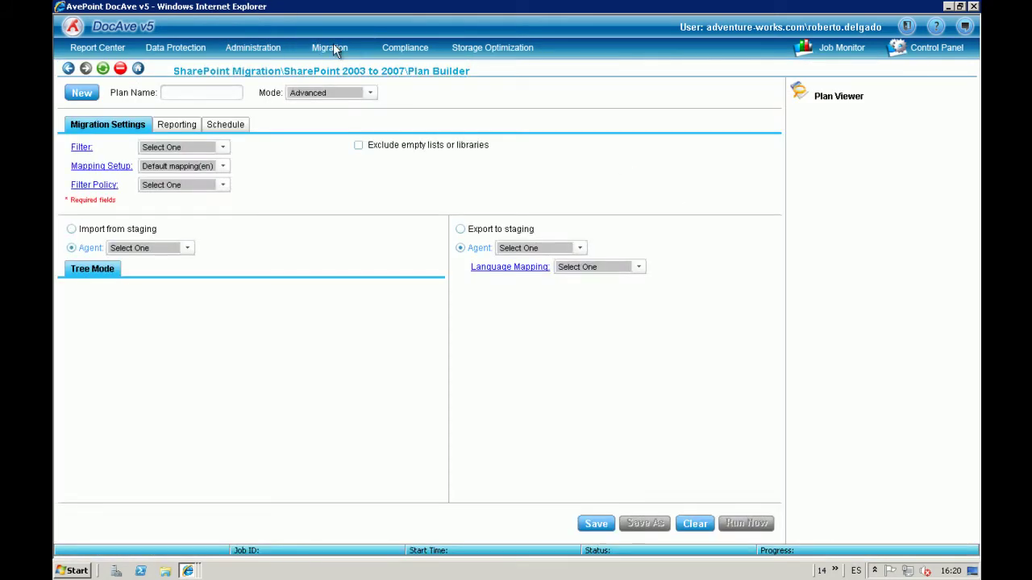
click(103, 166)
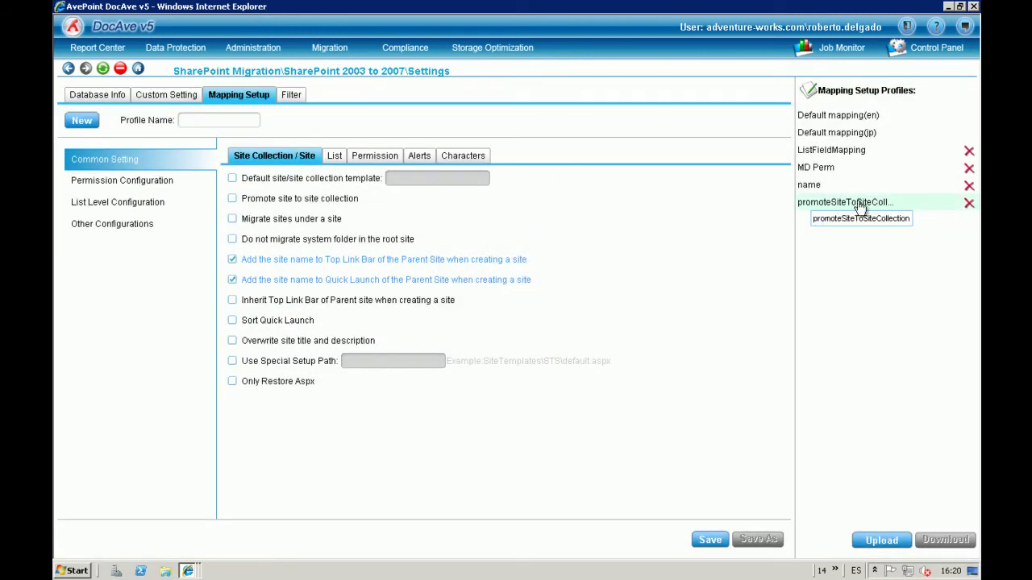
click(861, 208)
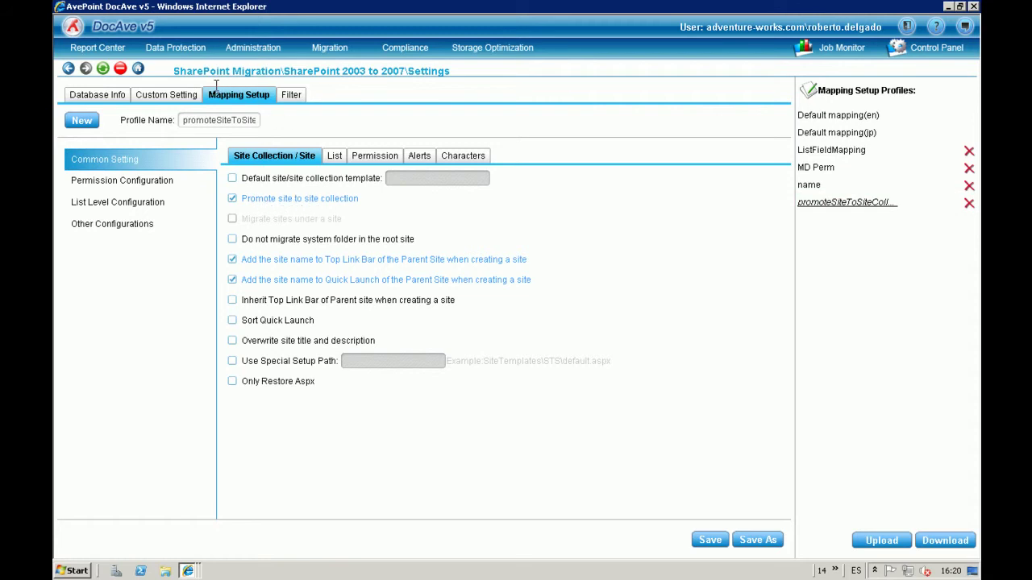
Load the saved migration plan in Plan Builder and tick subsitetest as the source
mouse_move(329, 48)
mouse_move(414, 67)
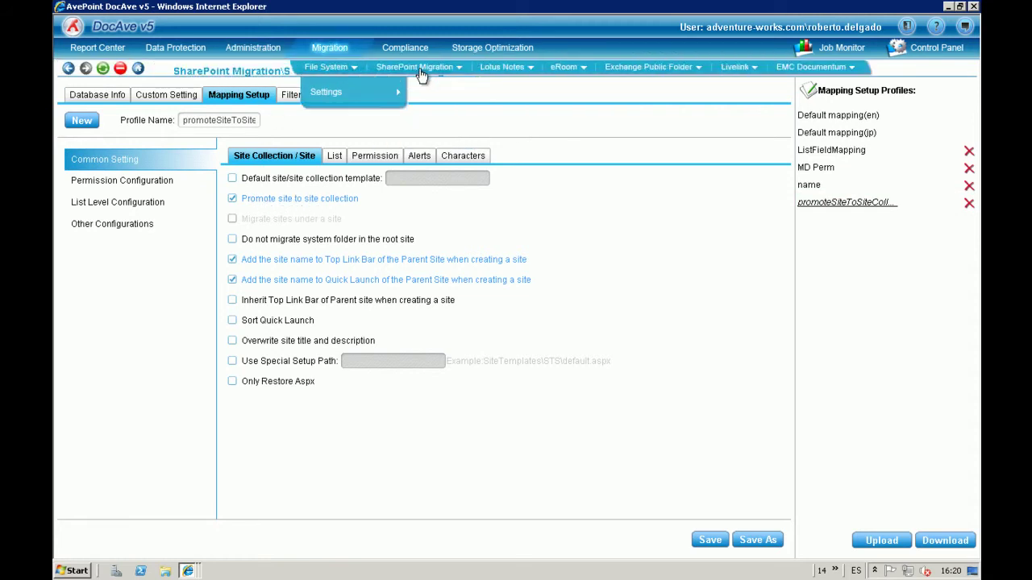
mouse_move(471, 93)
click(535, 118)
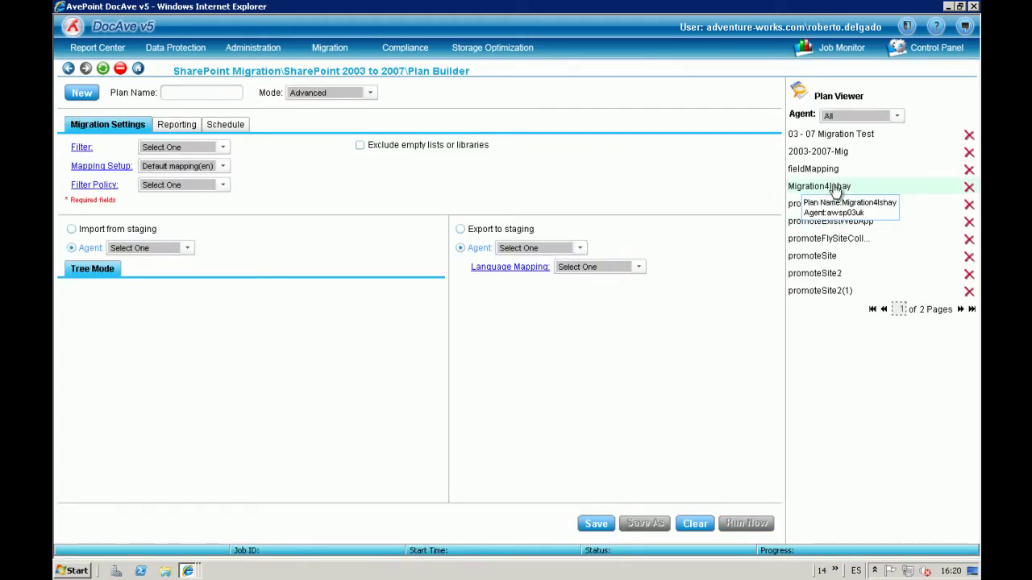
click(830, 186)
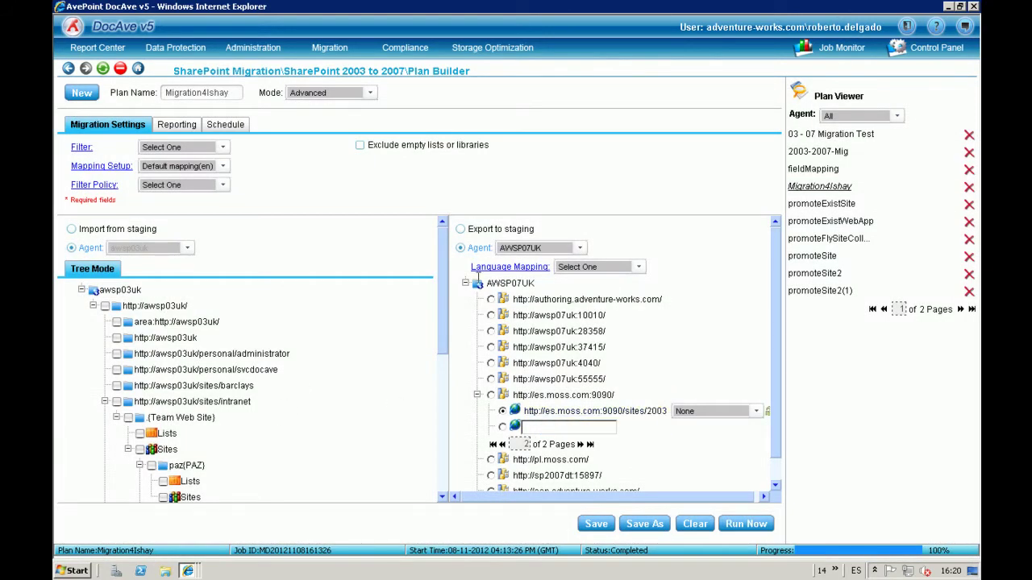
scroll(446, 261, down, 10)
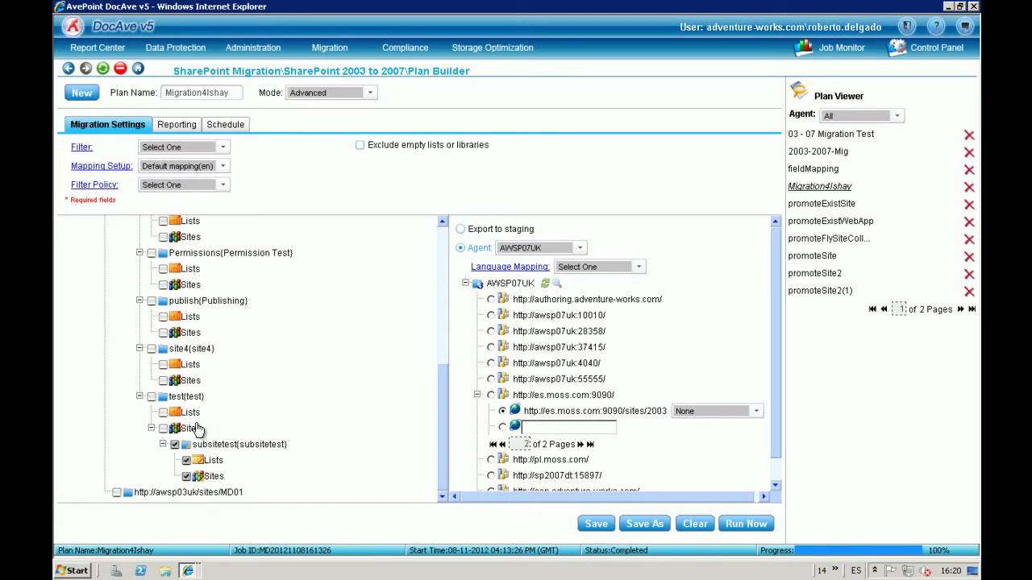
click(174, 444)
scroll(444, 396, up, 5)
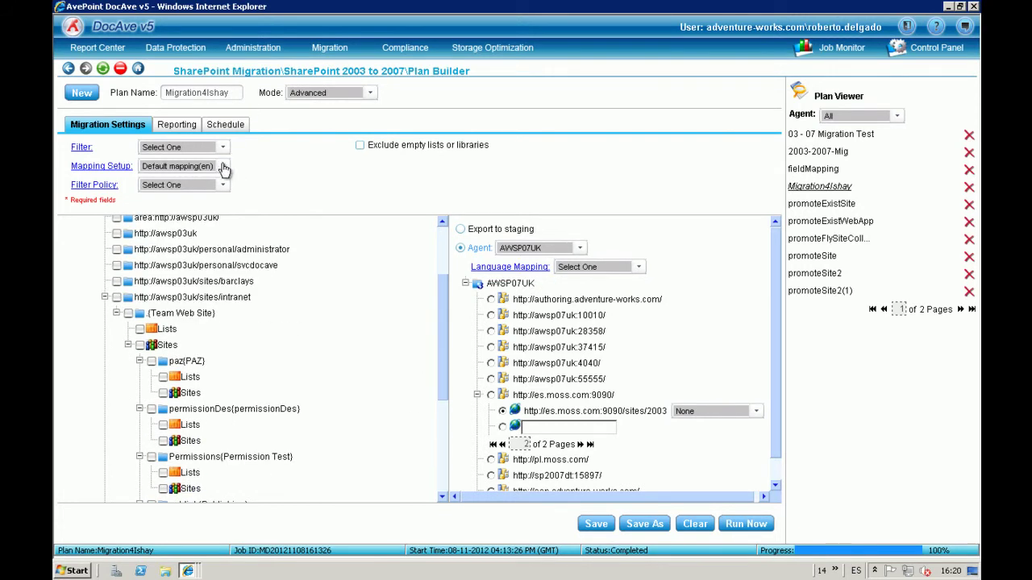
Apply the promoteSiteToSiteCollection mapping, save the plan, and run it now with full overwrite
click(222, 166)
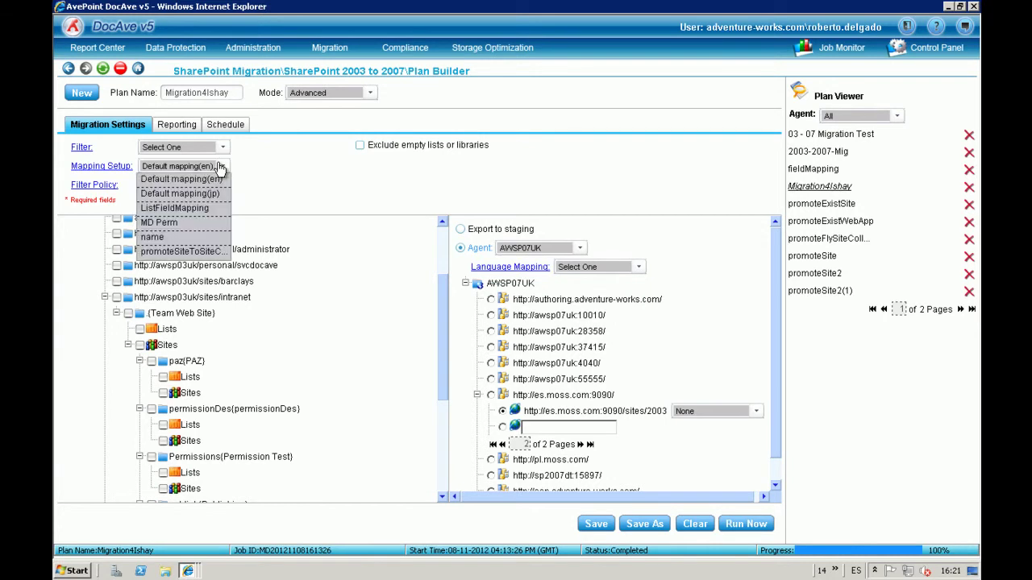
click(186, 253)
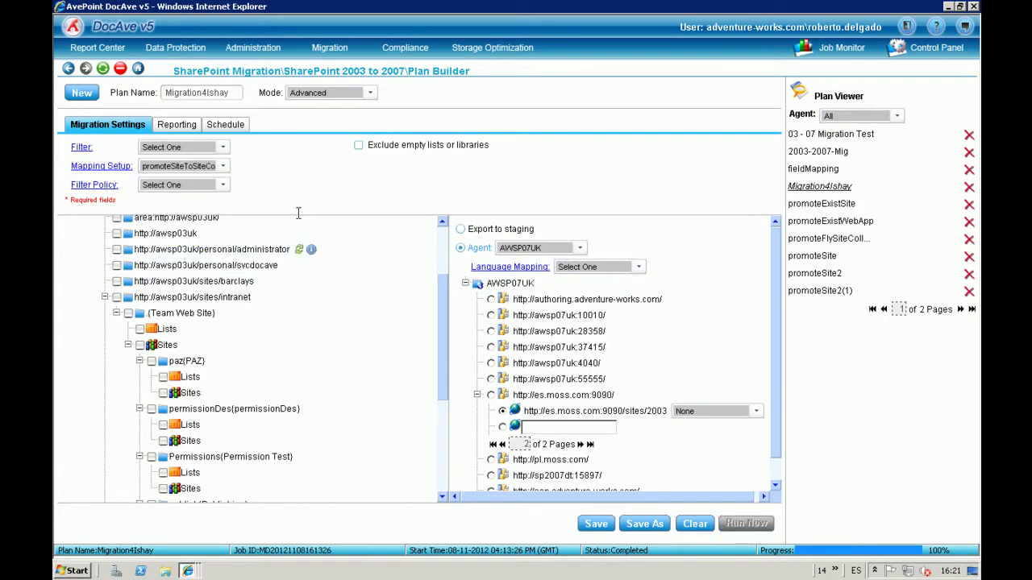
click(596, 523)
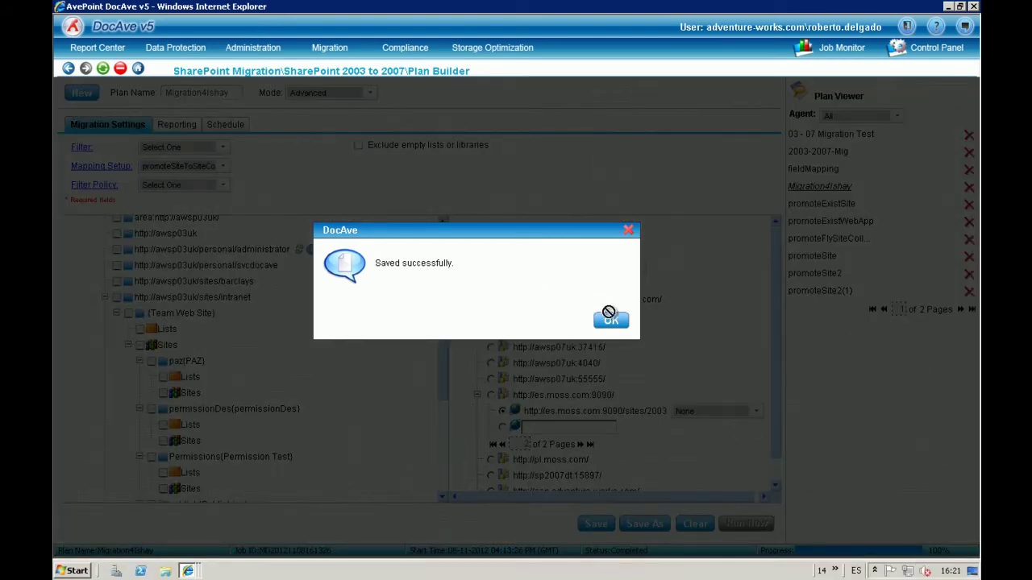
click(611, 319)
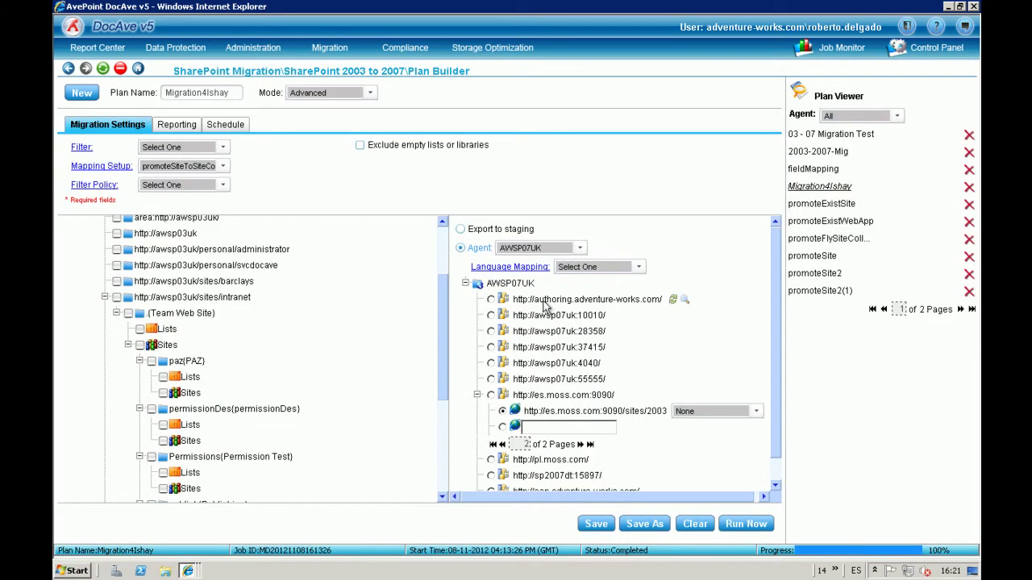
click(745, 524)
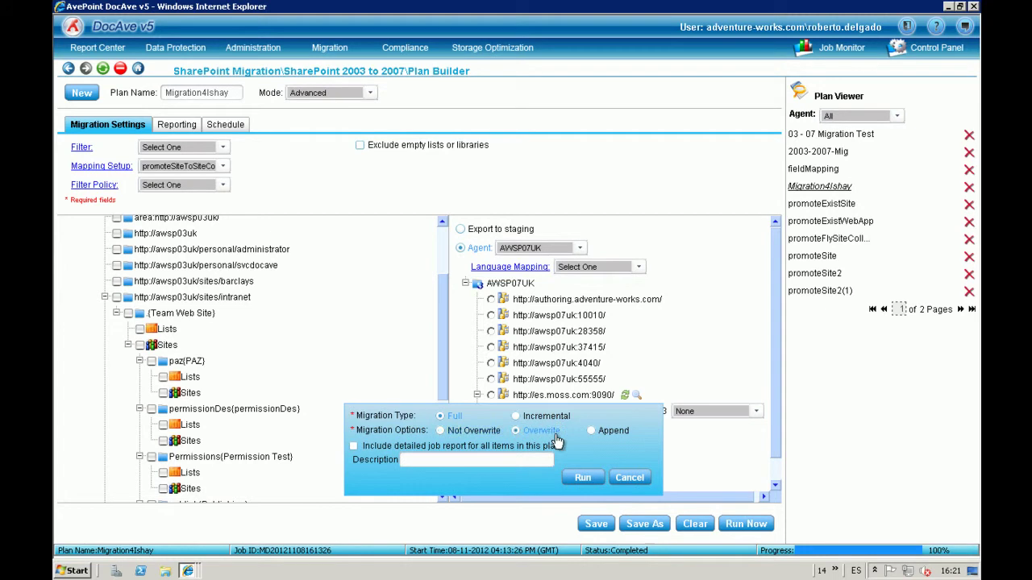
click(584, 478)
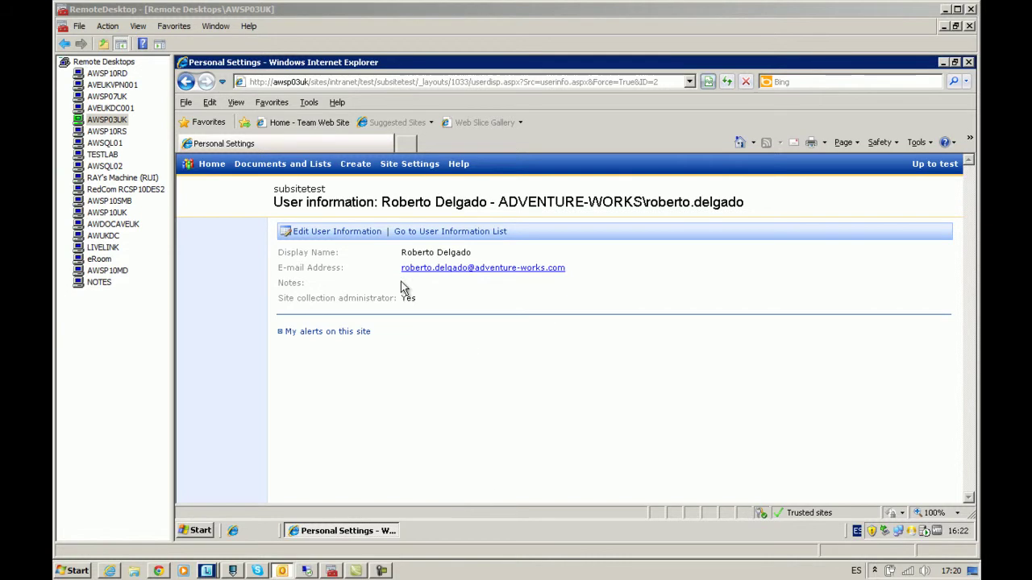
Minimize the Internet Explorer window inside the AWSP03UK remote desktop
click(942, 61)
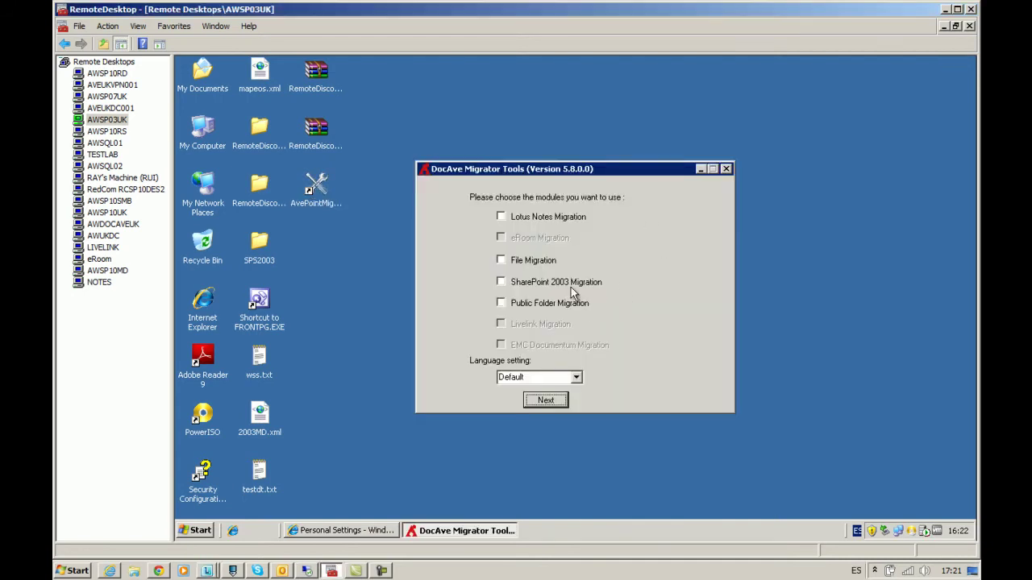
click(571, 285)
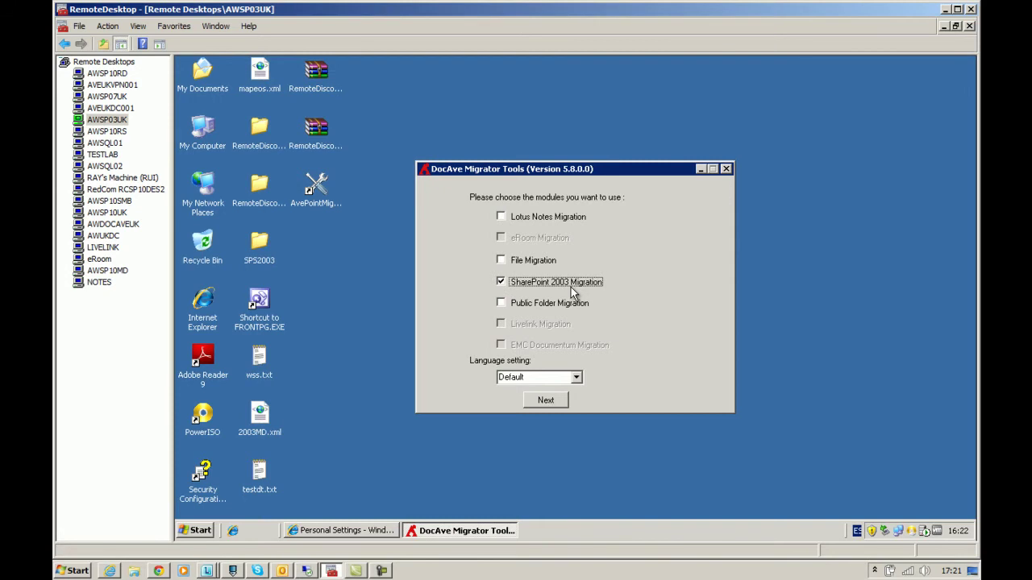
key(Return)
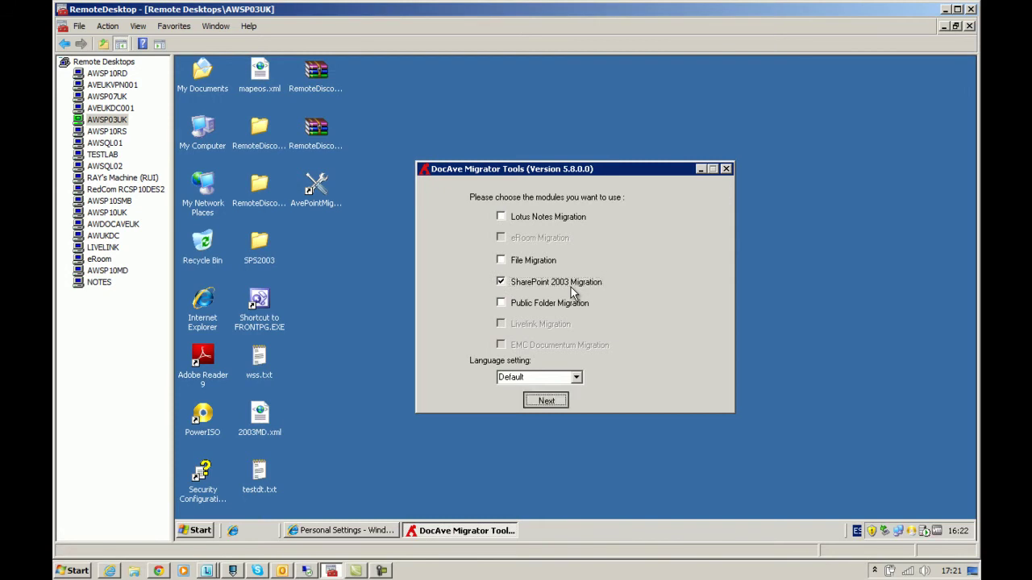
key(Return)
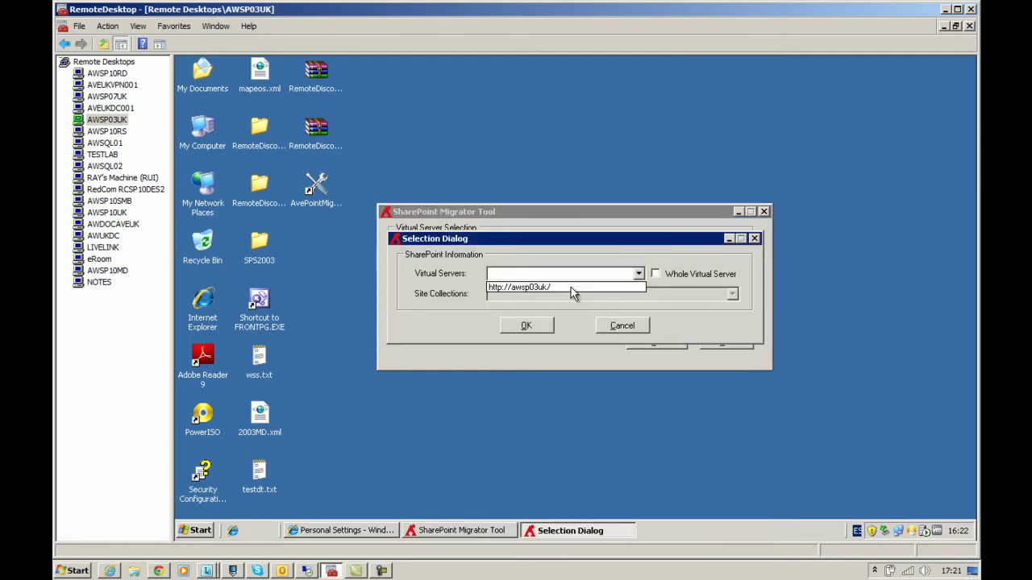
click(570, 293)
key(Down)
key(Down)
key(Down)
key(Down)
key(Down)
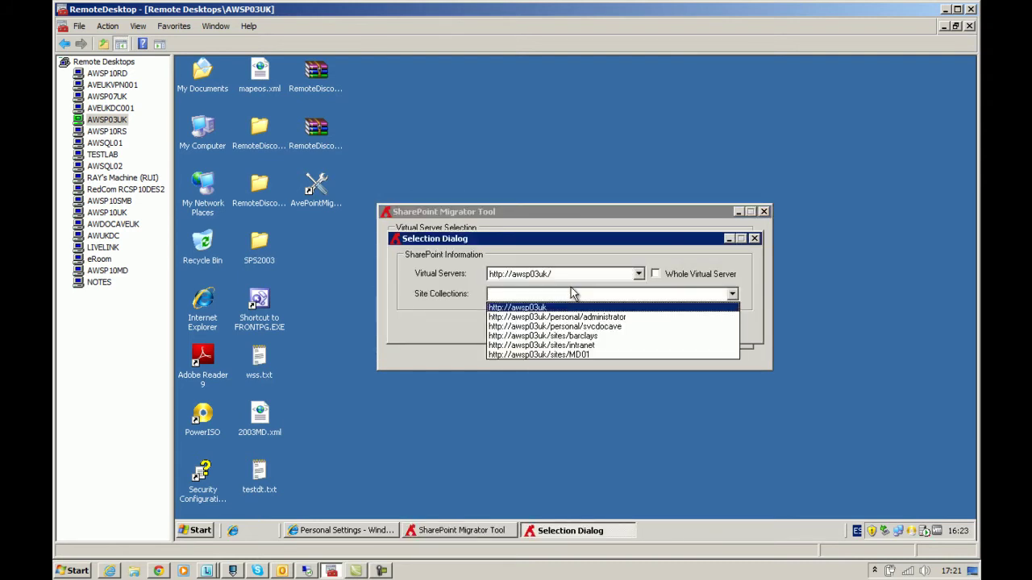
key(Return)
key(Return)
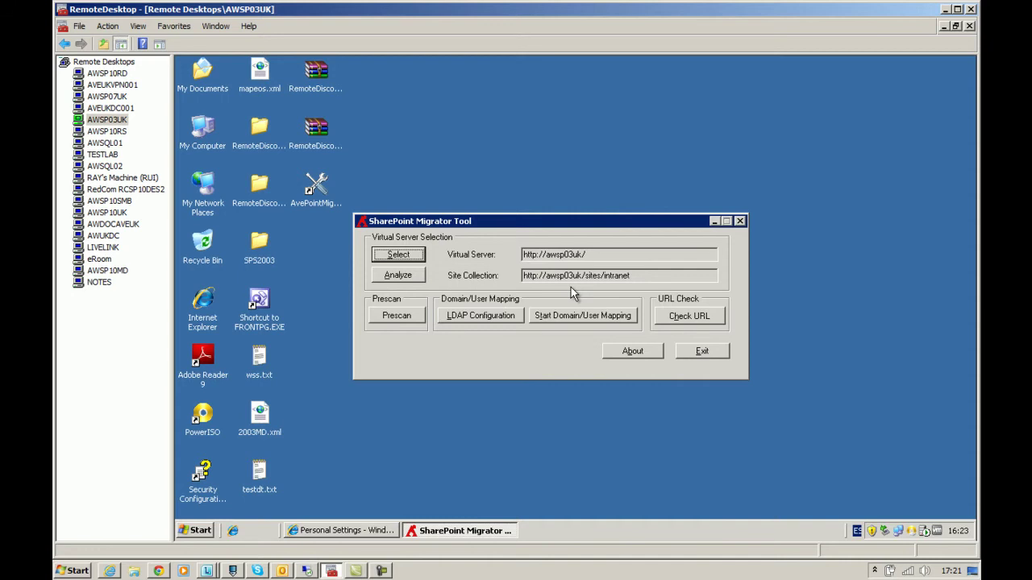
Run the analyzer, load the site tree, and display results at SiteCollection save level
key(Tab)
key(Return)
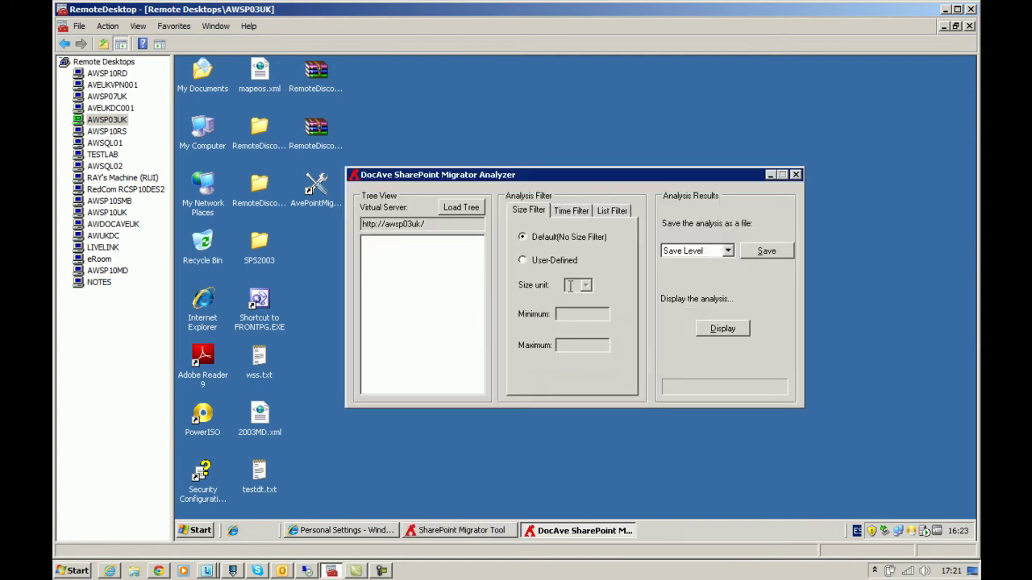
key(Return)
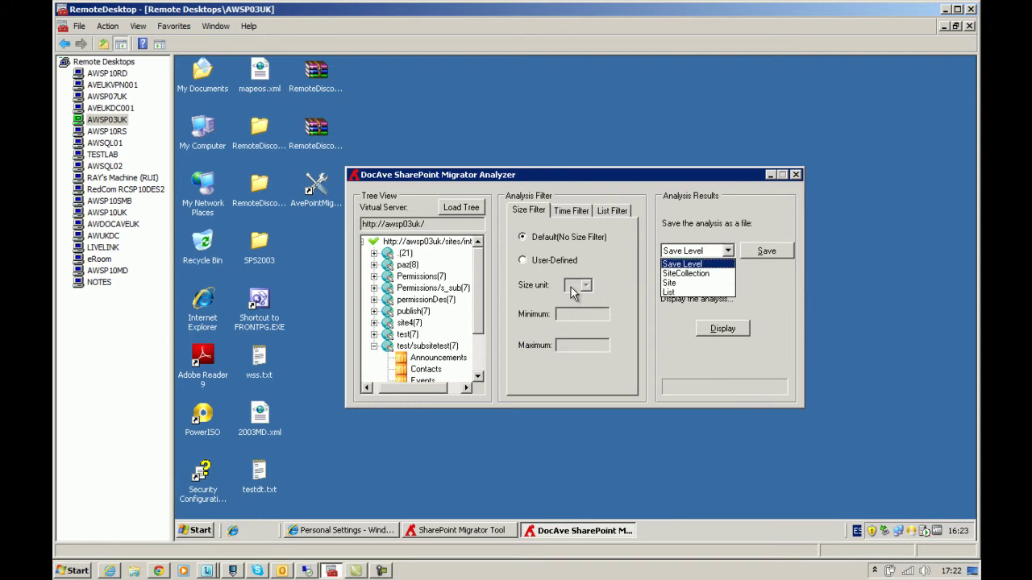
key(Down)
key(Up)
key(Down)
key(Return)
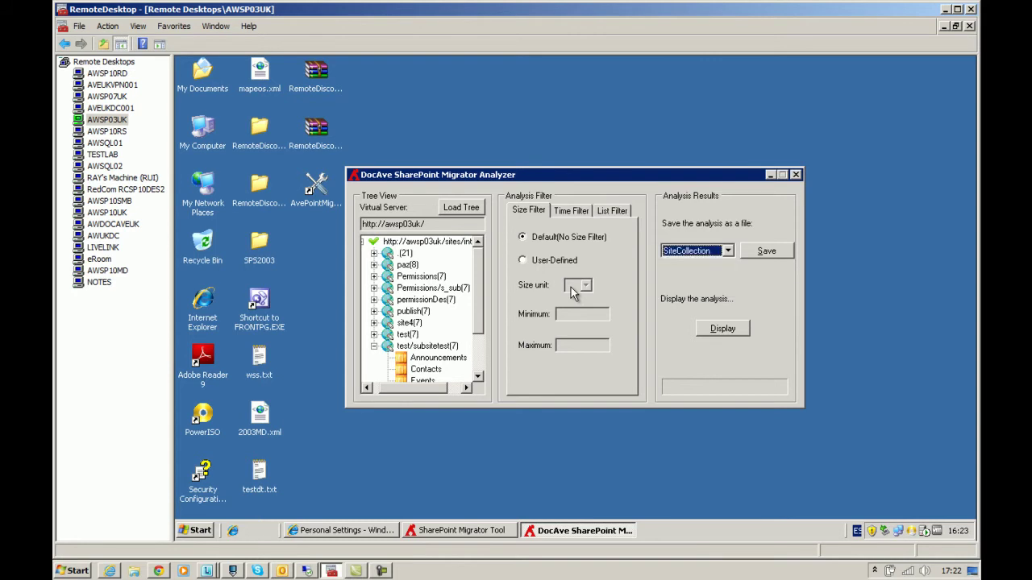
key(Tab)
key(Tab)
key(Return)
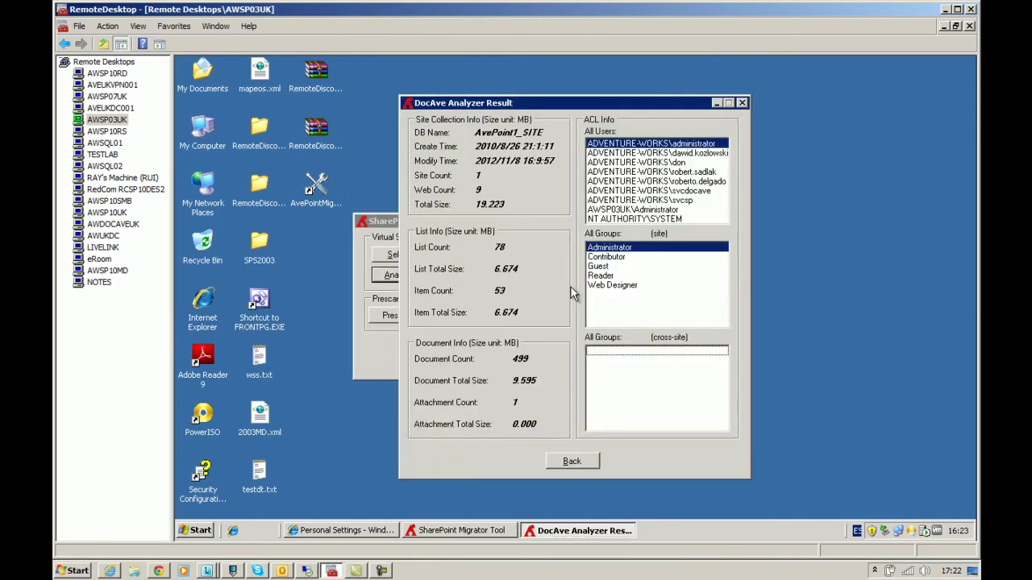
Save the site-collection analysis as a CSV file and close the analyzer
key(Return)
key(shift+Tab)
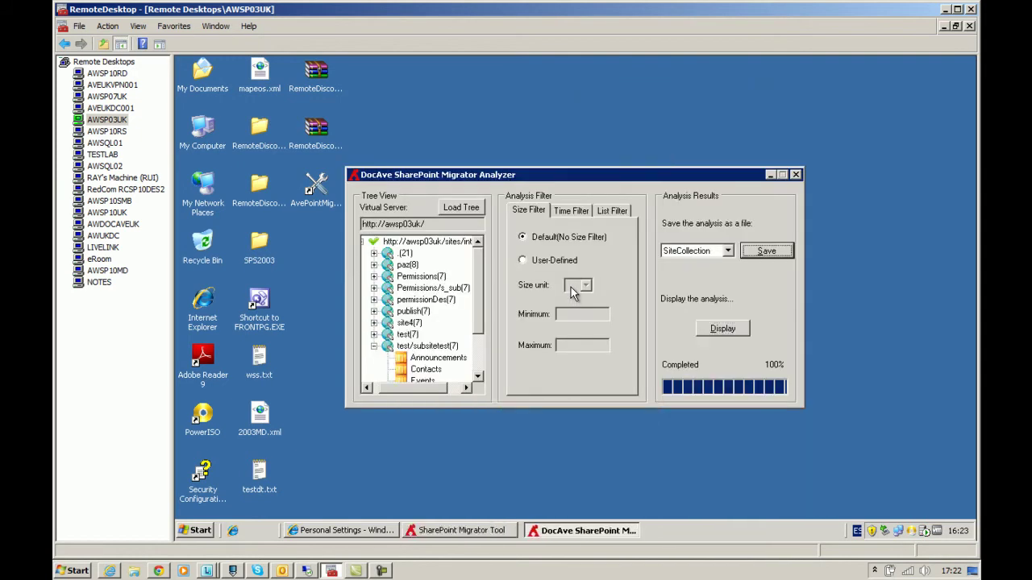
key(Return)
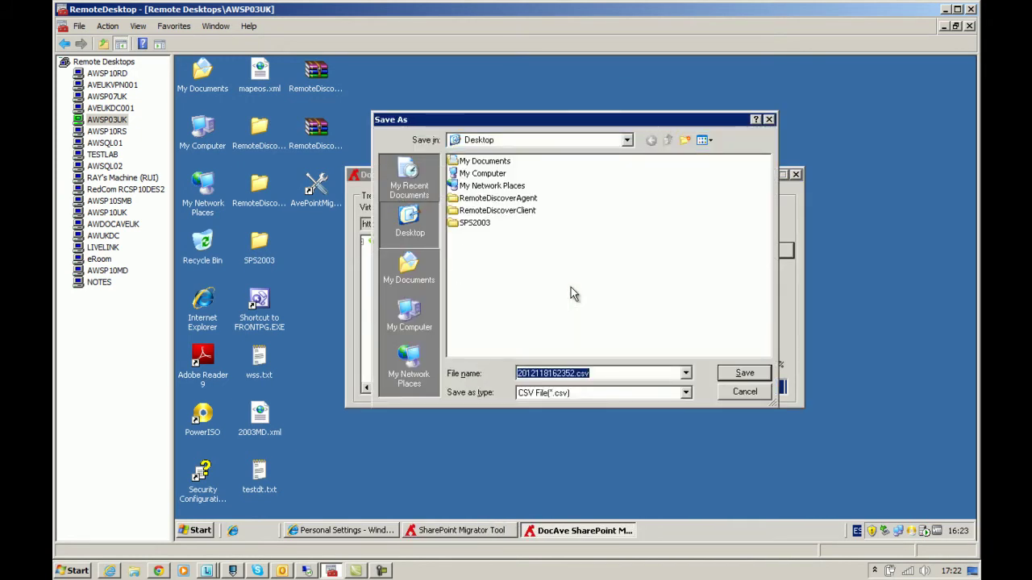
key(Return)
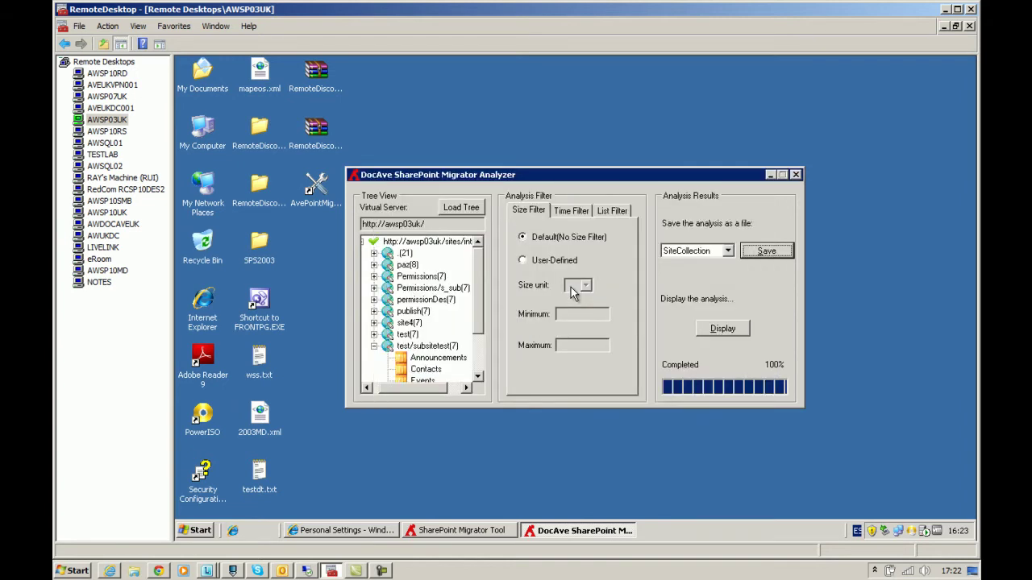
key(alt+F4)
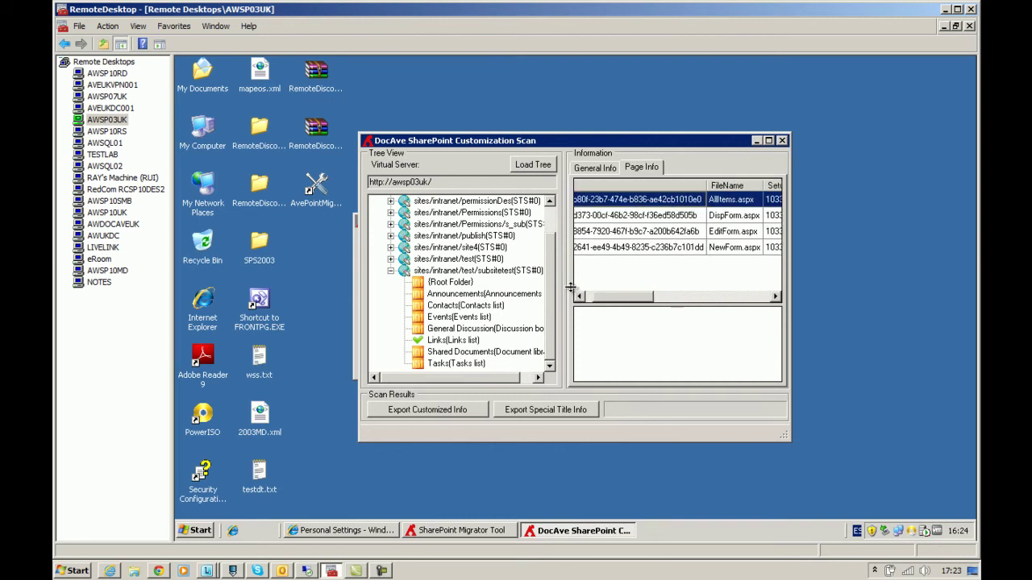
Close the Customization Scan window and exit the Migrator Tool
key(alt+F4)
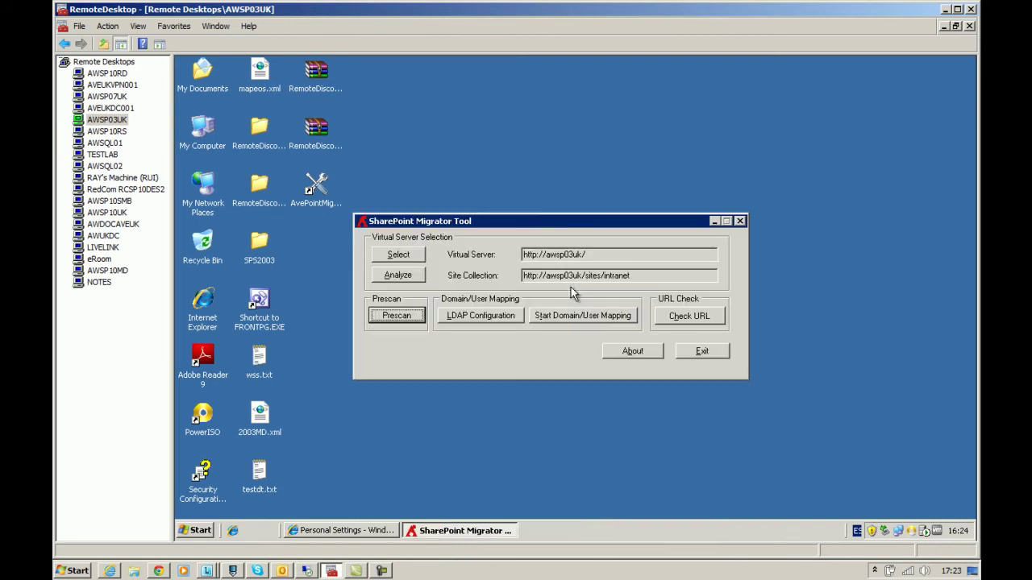
key(alt+F4)
key(Return)
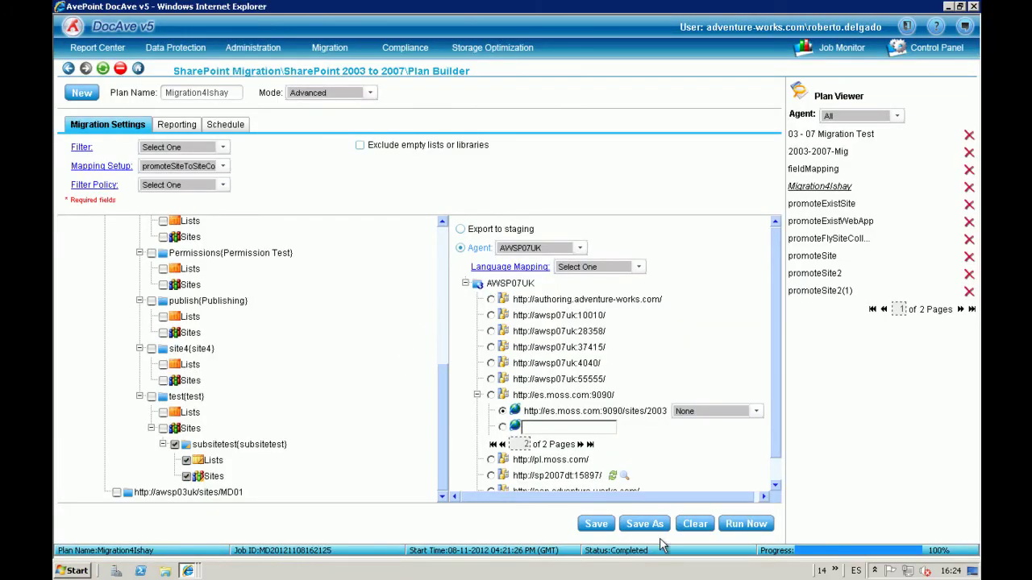
click(187, 571)
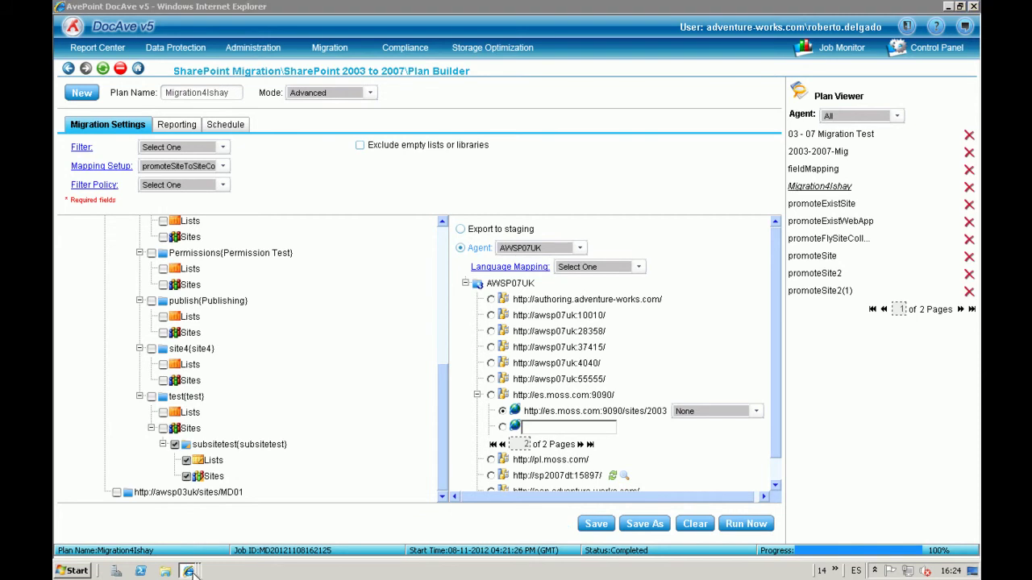
click(191, 430)
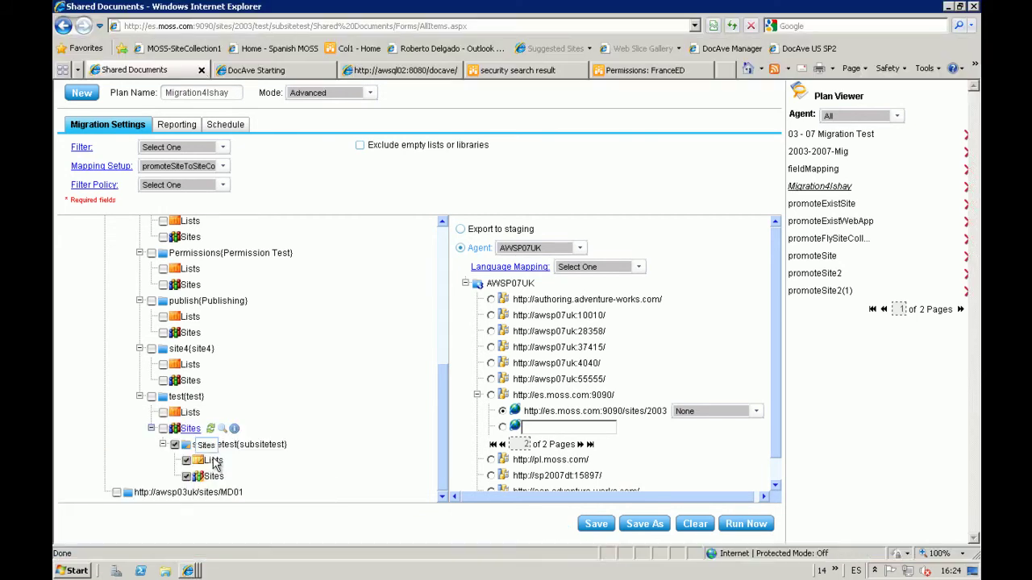
click(245, 26)
click(235, 25)
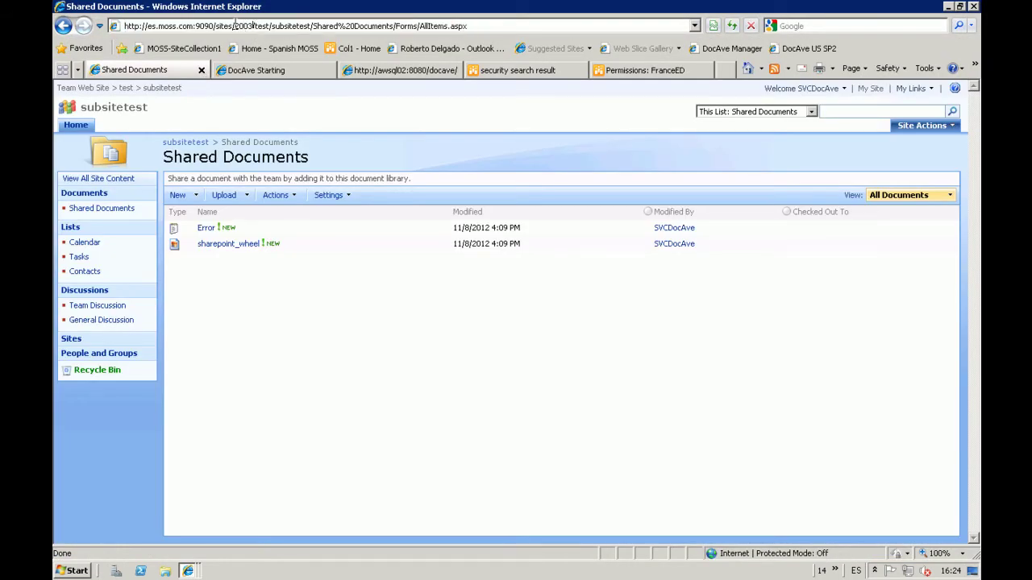
drag(250, 25, 556, 35)
key(BackSpace)
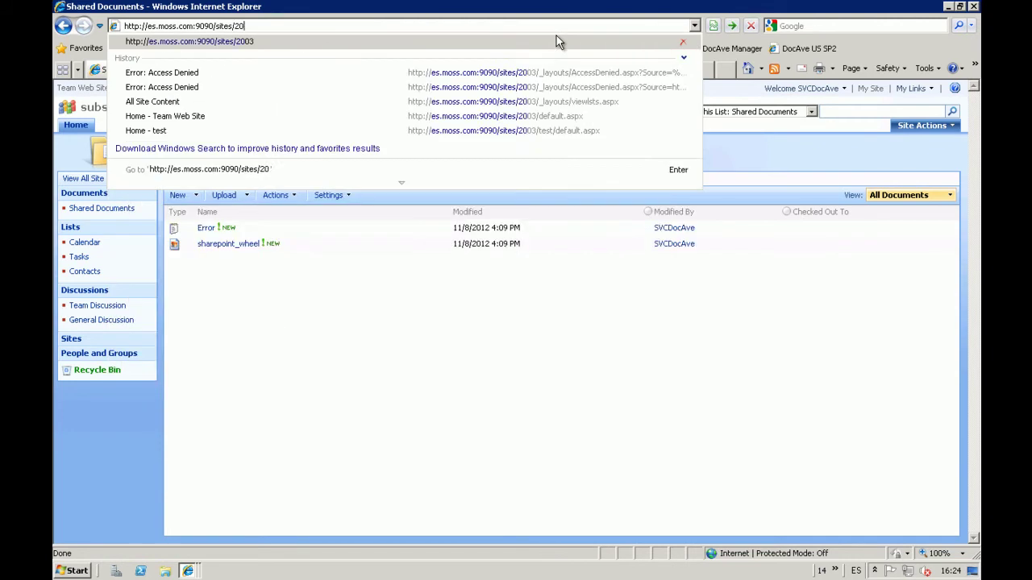
text(3)
key(Return)
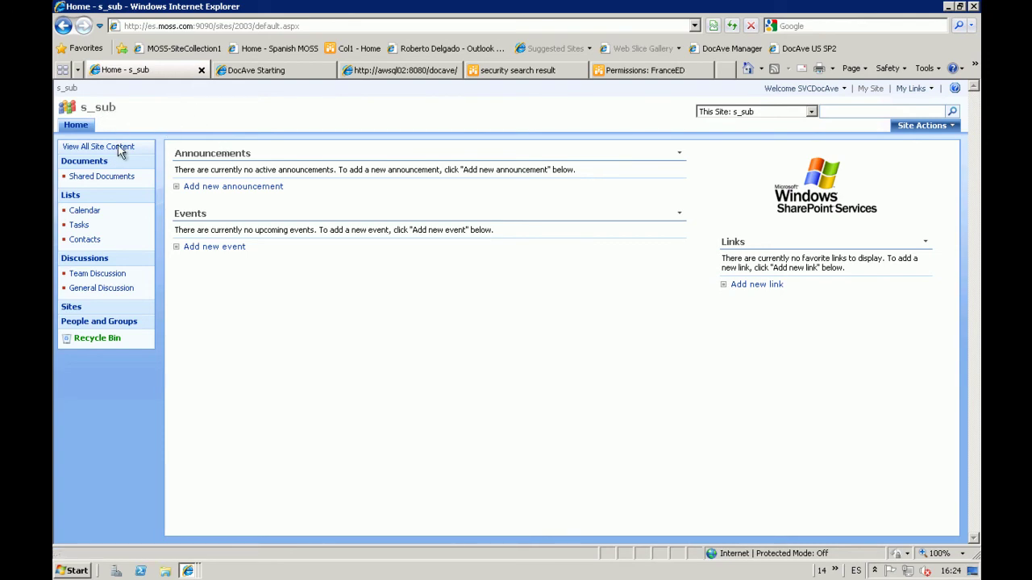
Open s_sub's All Site Content and highlight the message showing no subsites
click(70, 307)
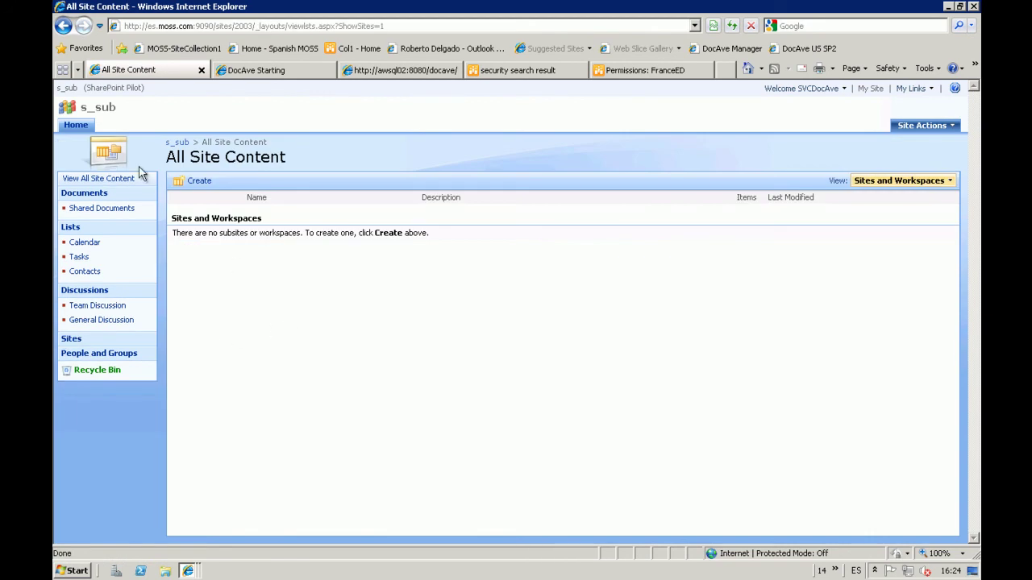
click(64, 26)
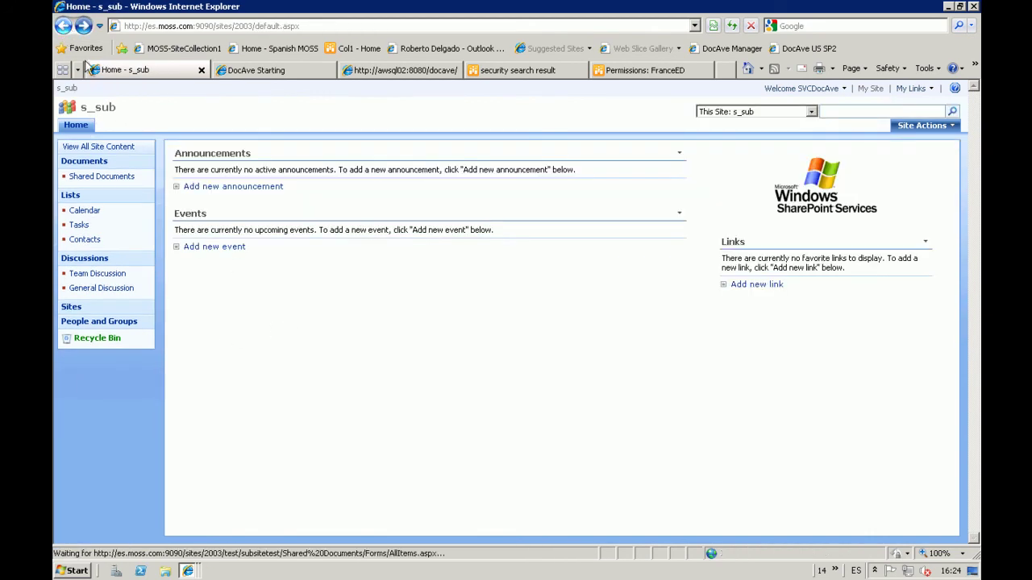
click(110, 148)
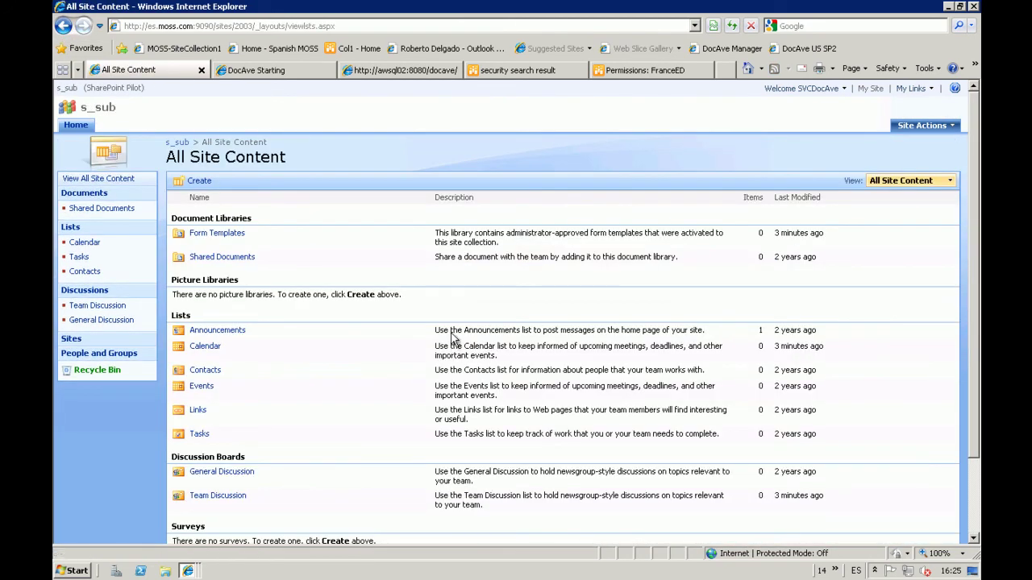
scroll(464, 376, down, 3)
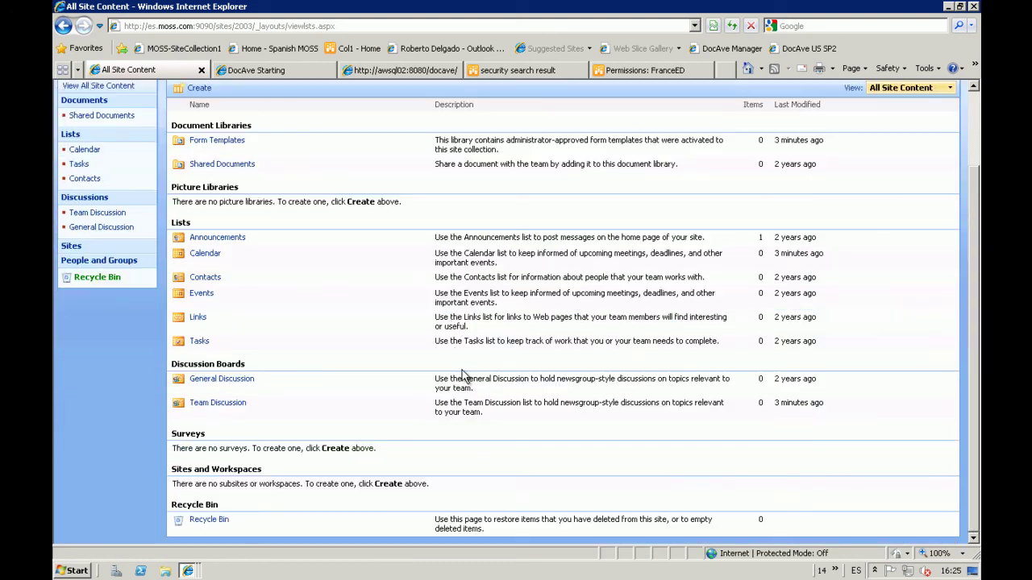
drag(172, 484, 427, 485)
scroll(242, 365, up, 3)
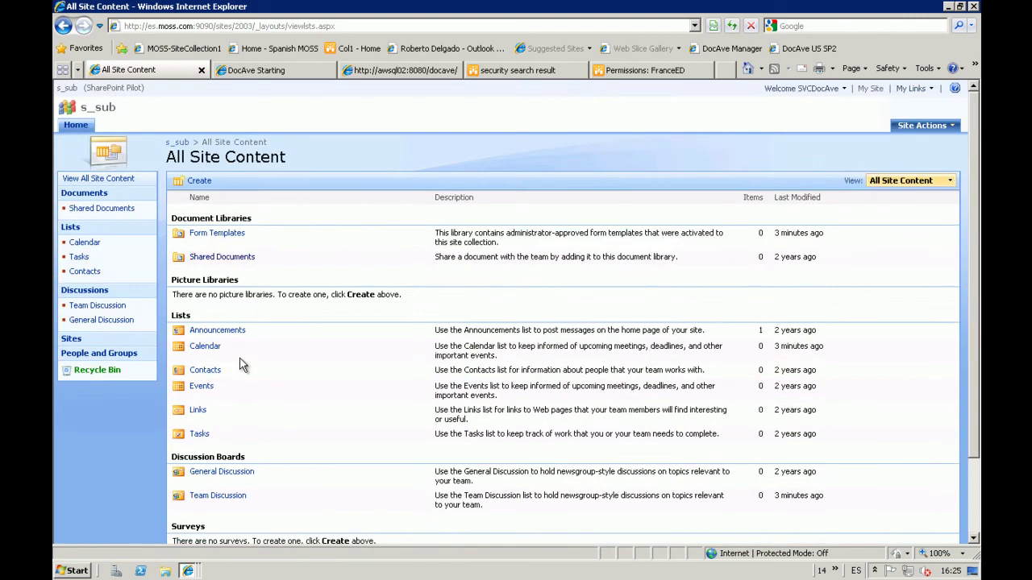
scroll(242, 365, down, 3)
click(240, 365)
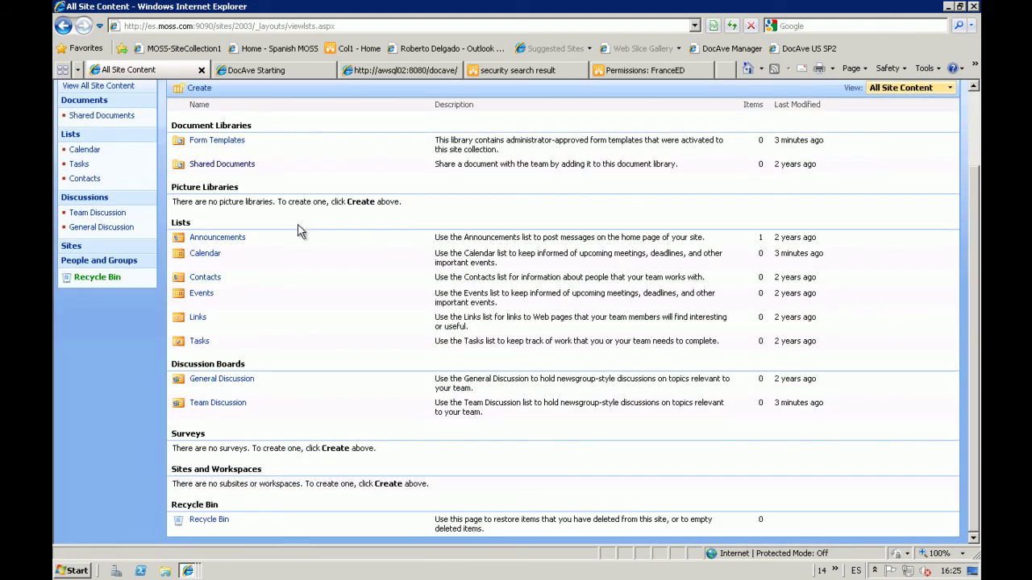
scroll(265, 359, up, 3)
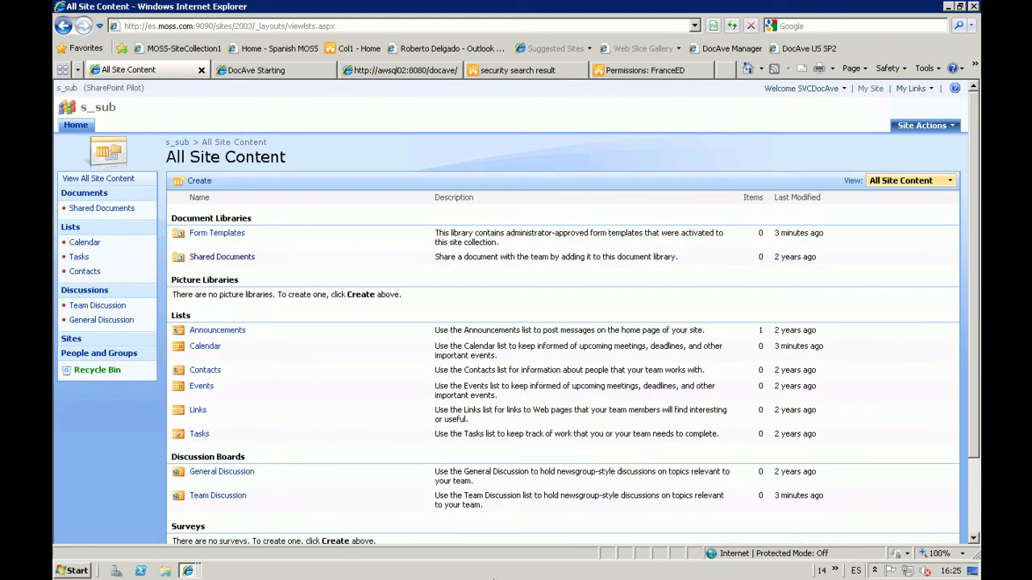